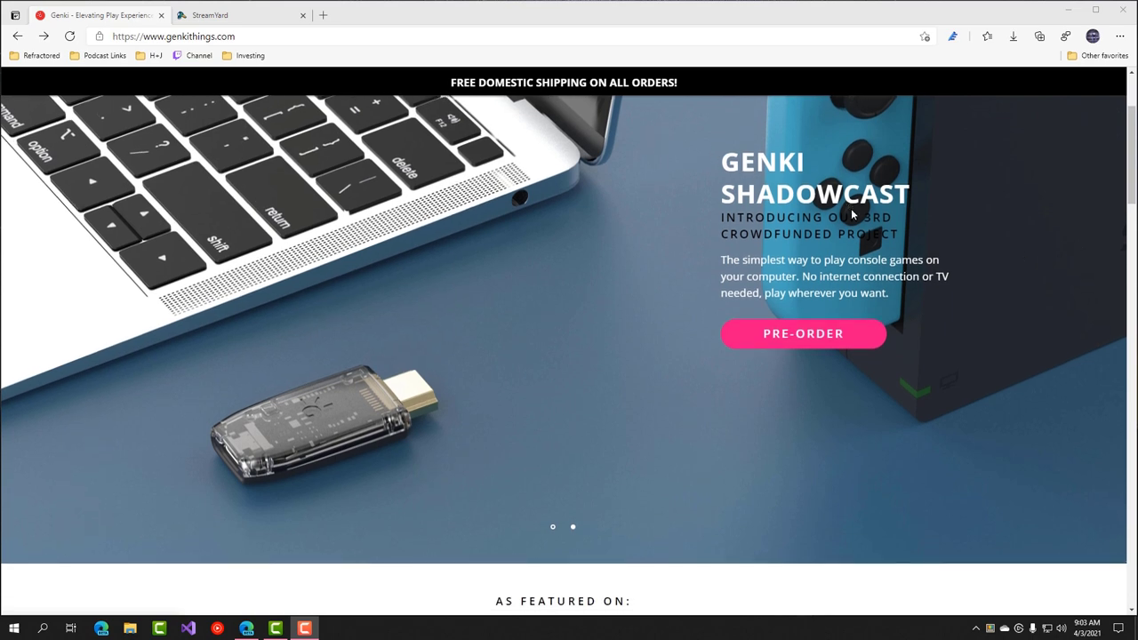
Open the ShadowCast product page from the SHOP menu and scroll to the Genki Arcade download links.
scroll(852, 214, down, 8)
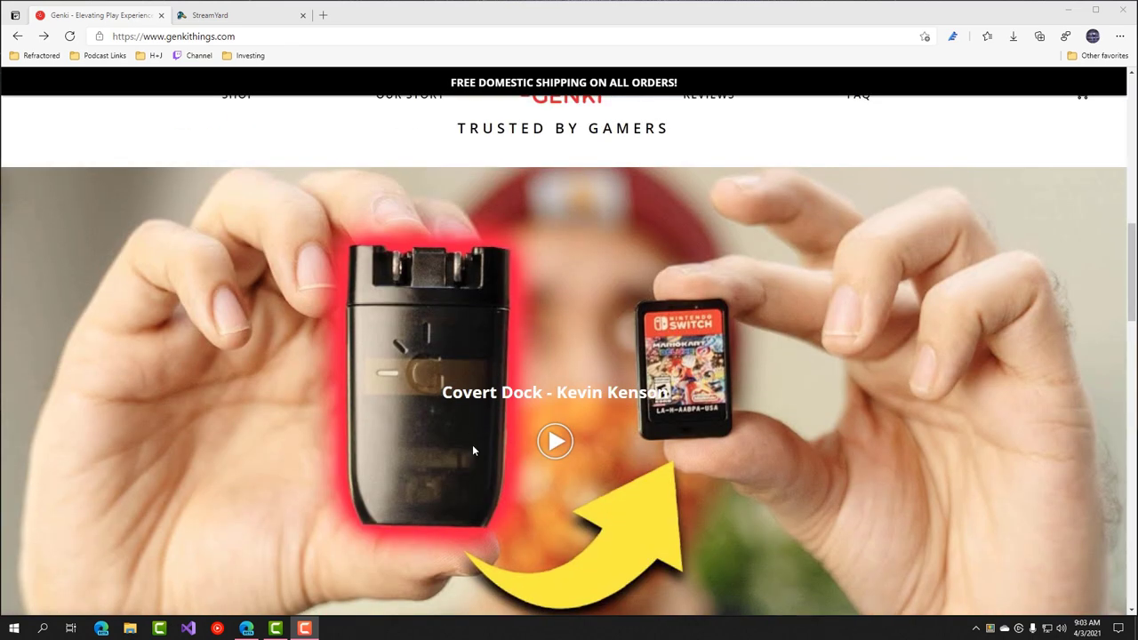
scroll(472, 451, down, 5)
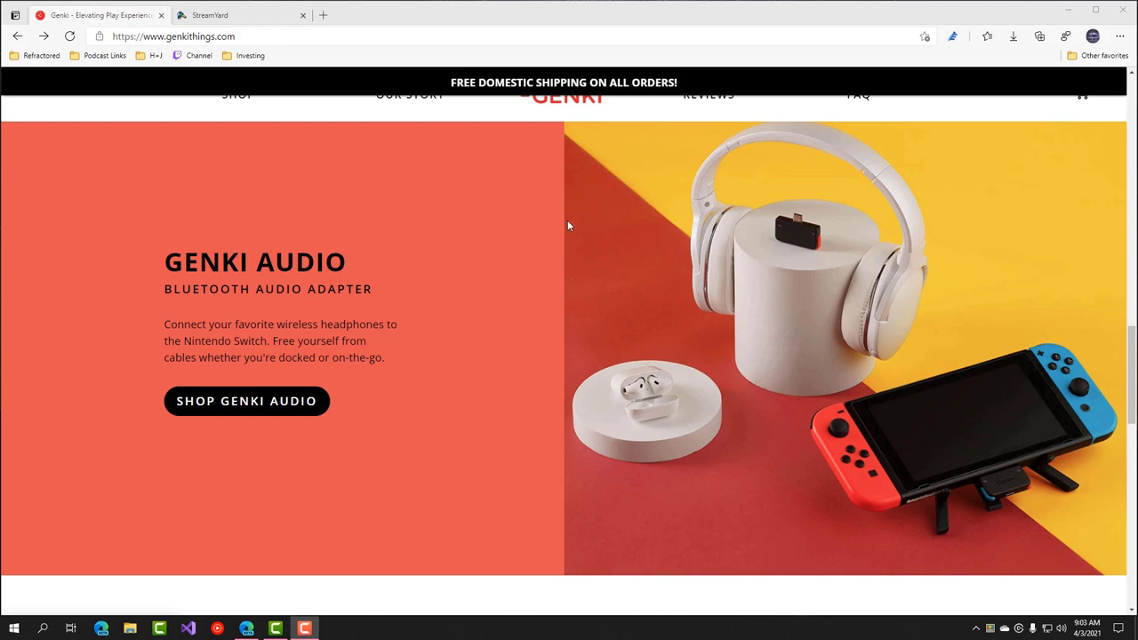
scroll(567, 226, down, 3)
scroll(676, 464, up, 6)
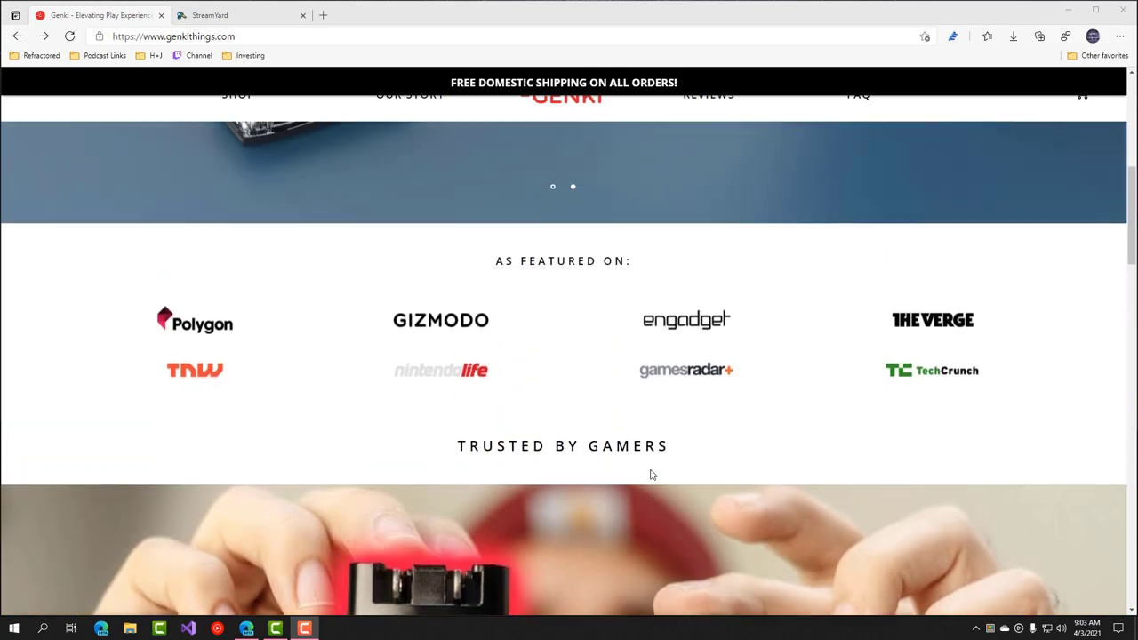
scroll(623, 471, up, 5)
mouse_move(238, 129)
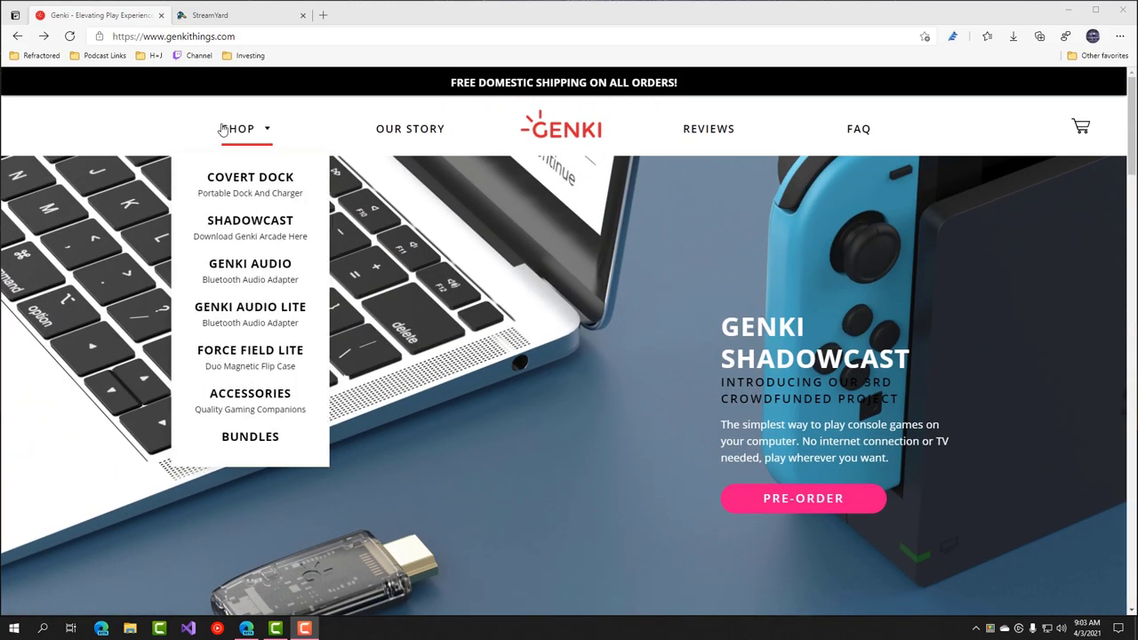
click(270, 223)
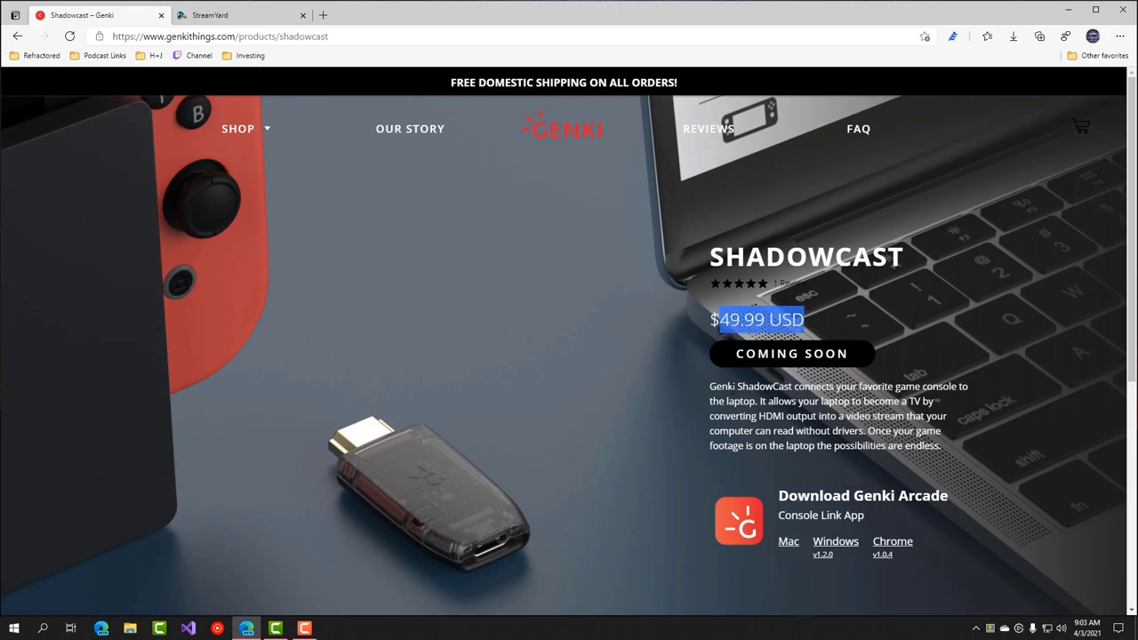
drag(736, 387, 899, 451)
scroll(856, 271, down, 3)
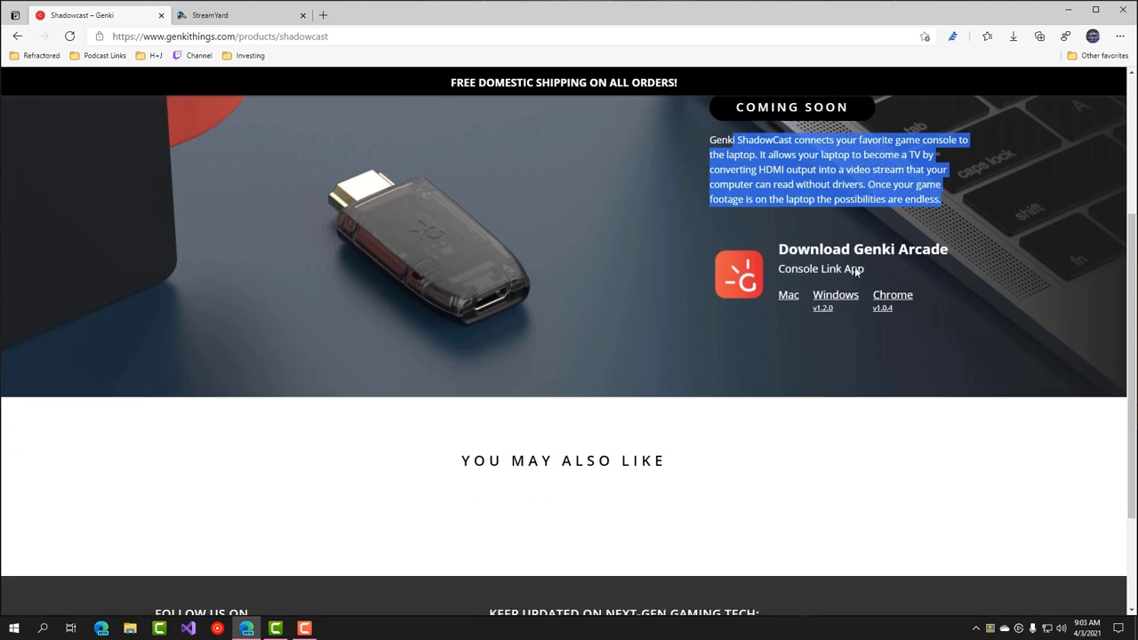
Launch OBS Studio by searching 'obs' in the Start menu.
key(super)
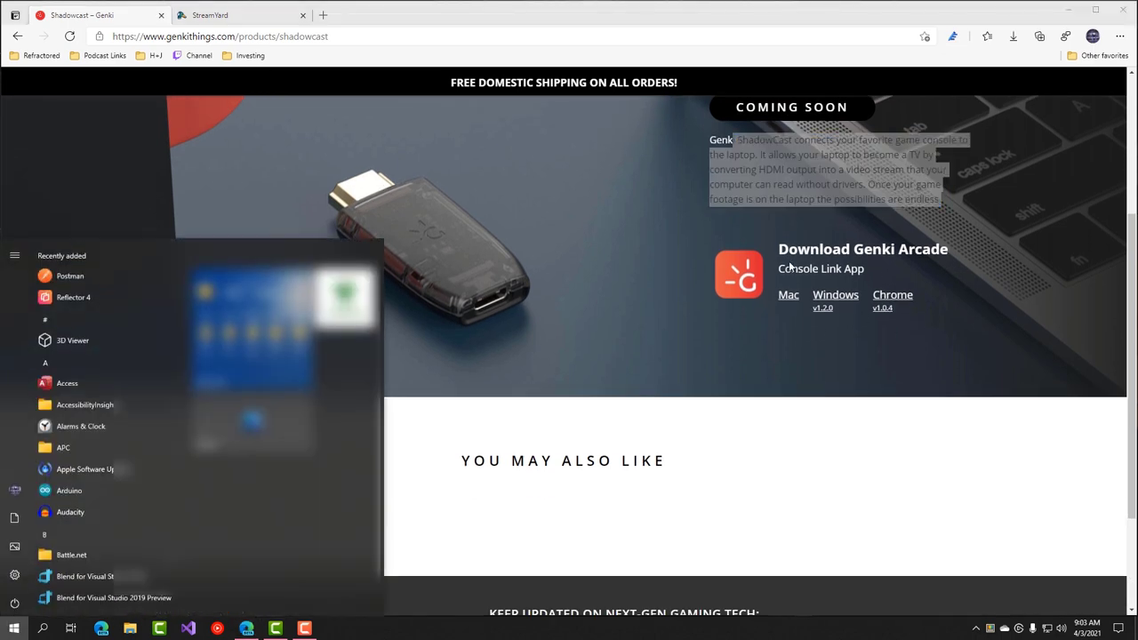
text(obs)
key(Return)
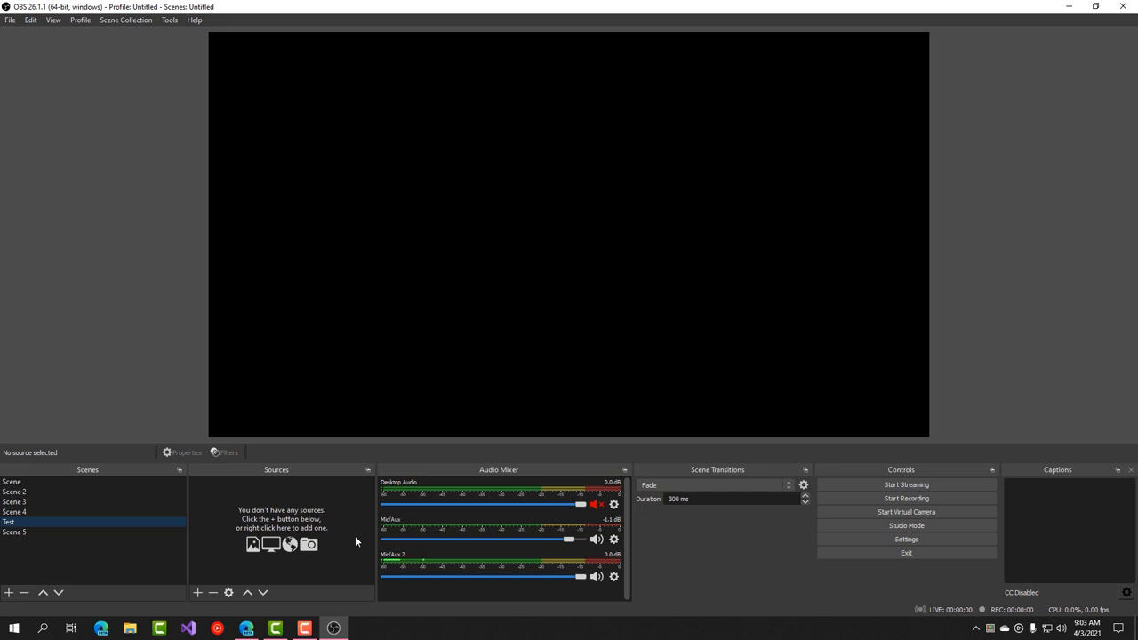
Add a new Video Capture Device source set to the ShadowCast device, showing the Switch home menu.
click(197, 592)
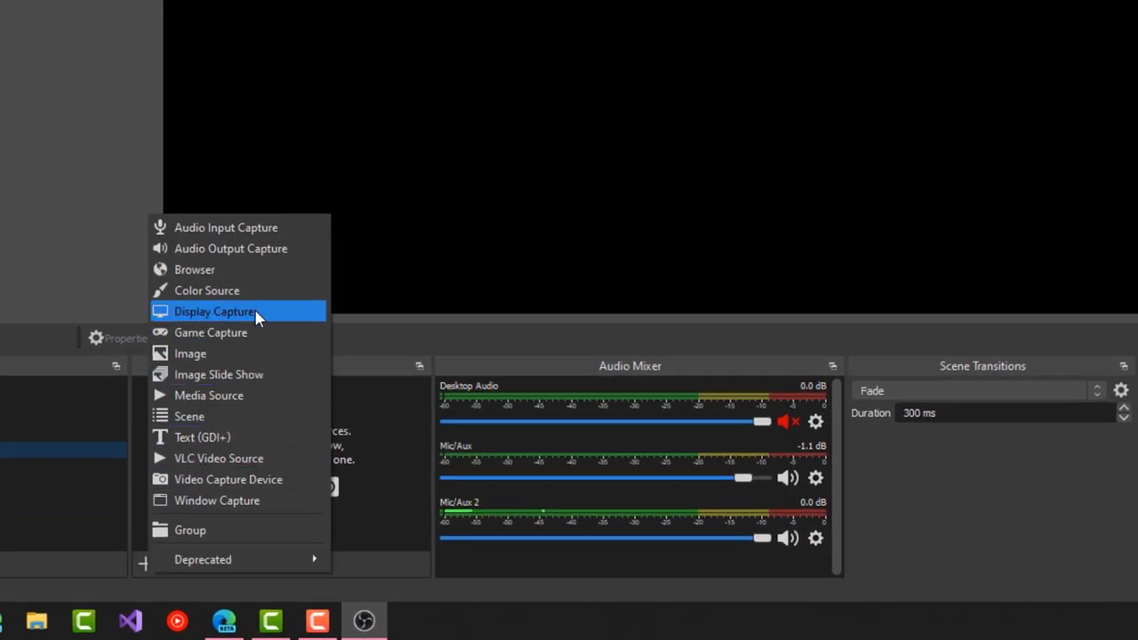
click(227, 478)
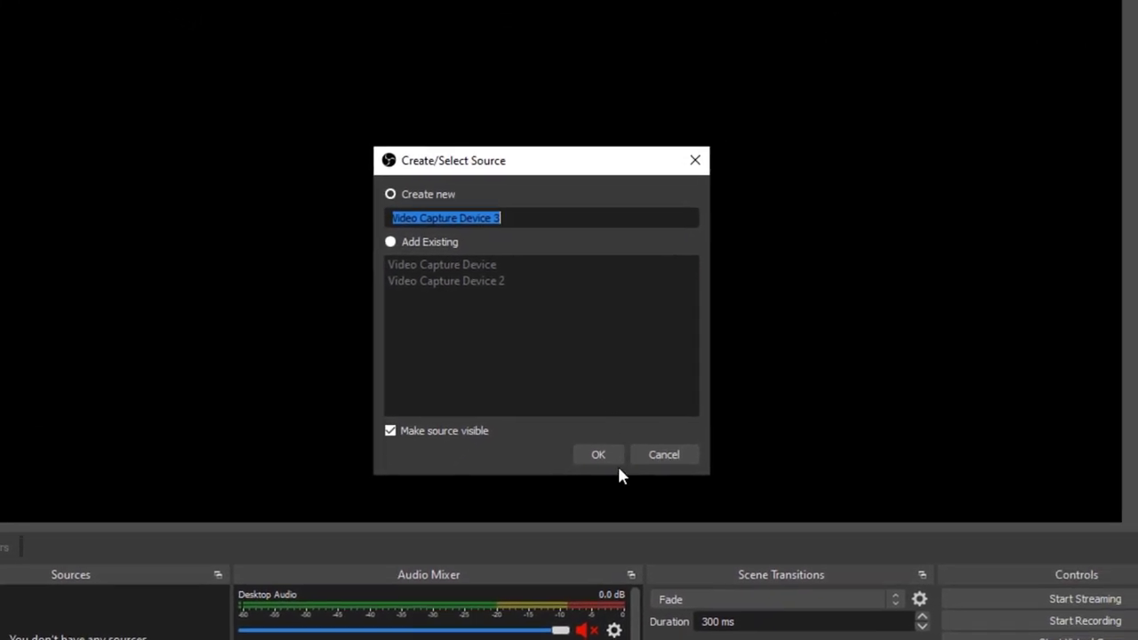
click(732, 331)
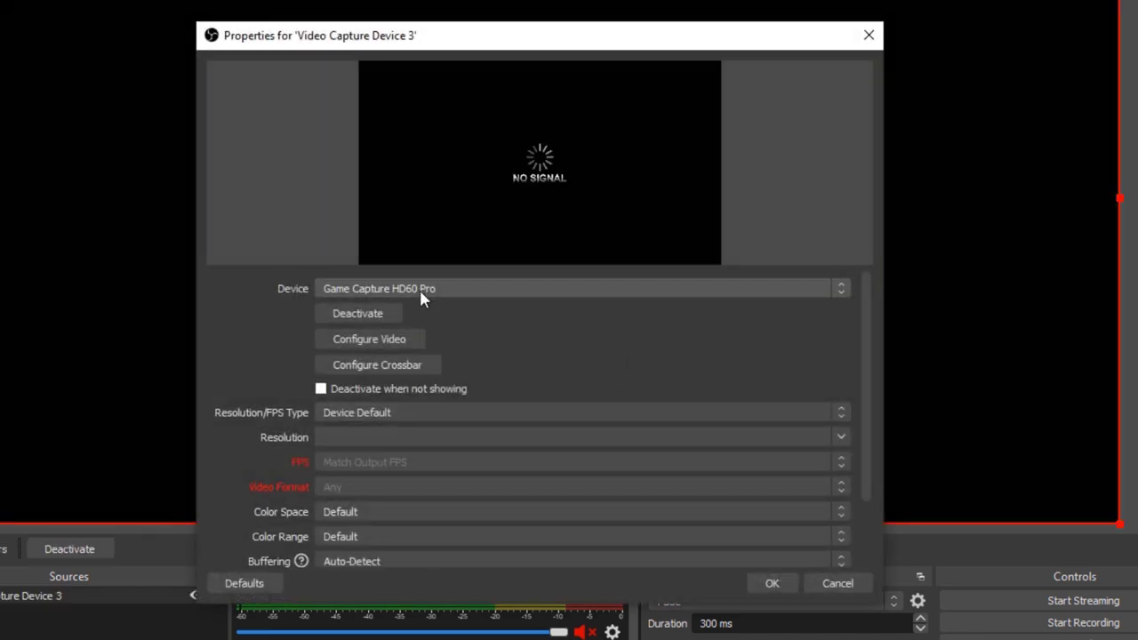
click(421, 293)
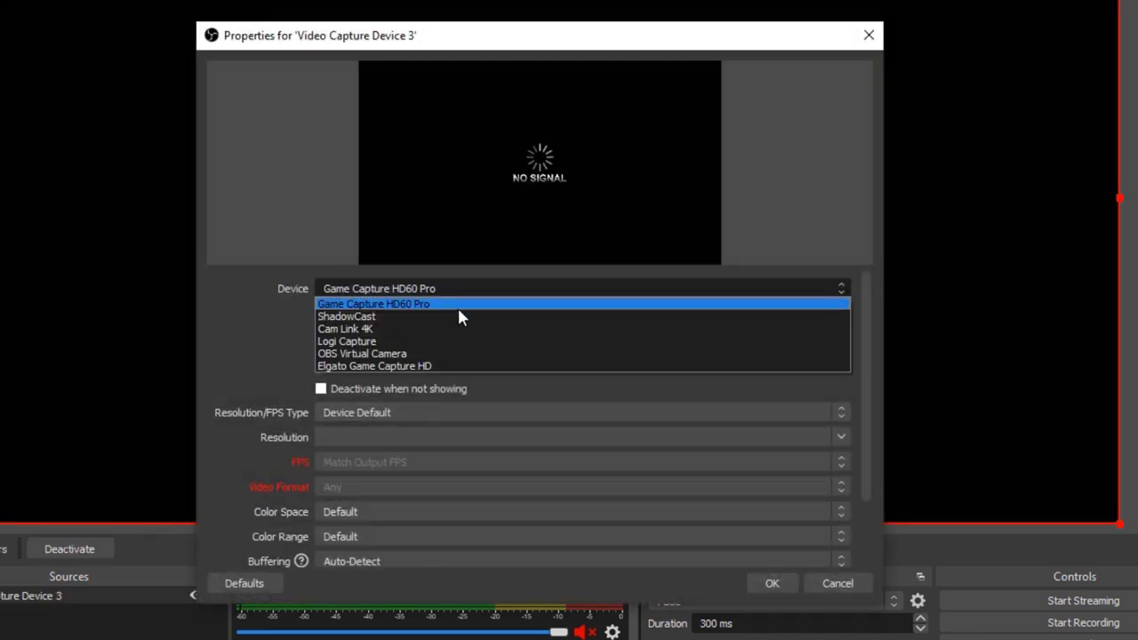
click(381, 319)
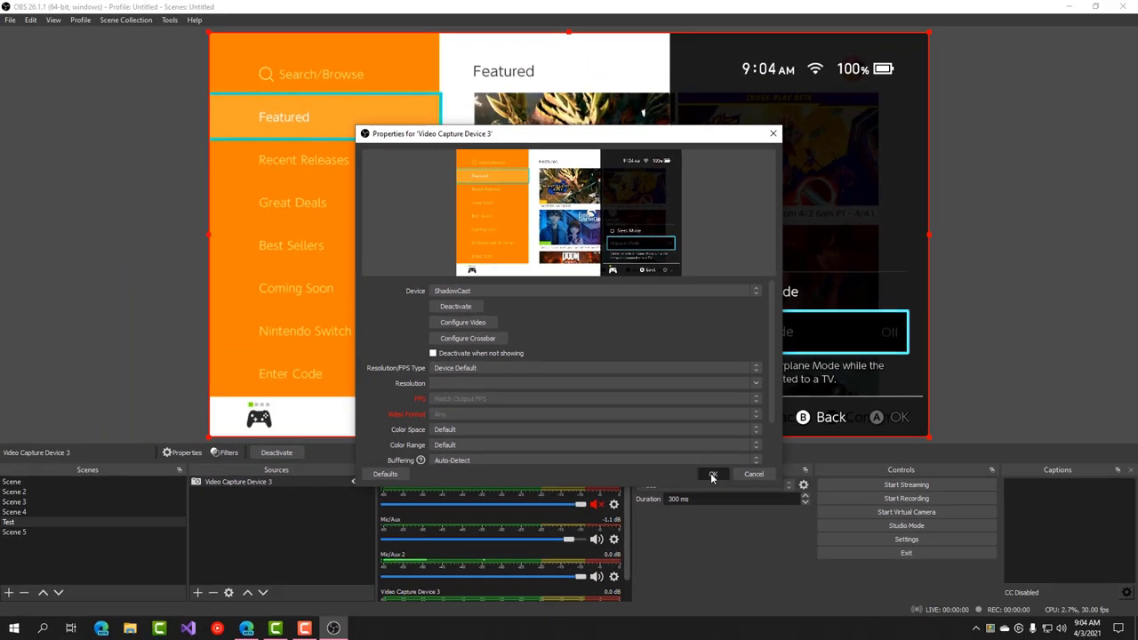
click(771, 583)
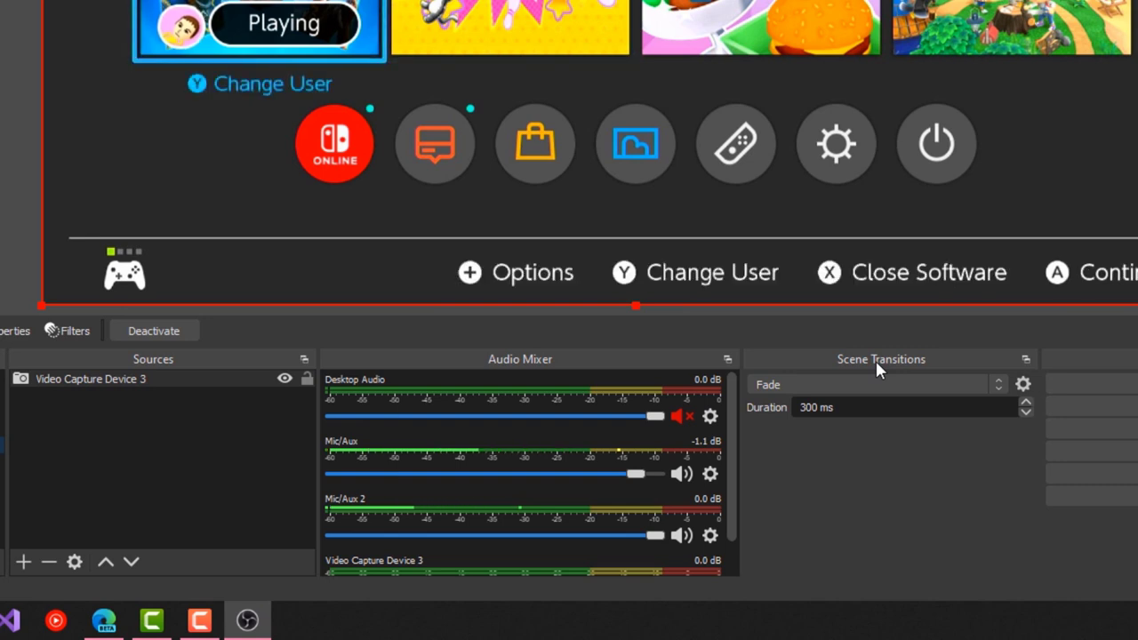
scroll(653, 462, down, 1)
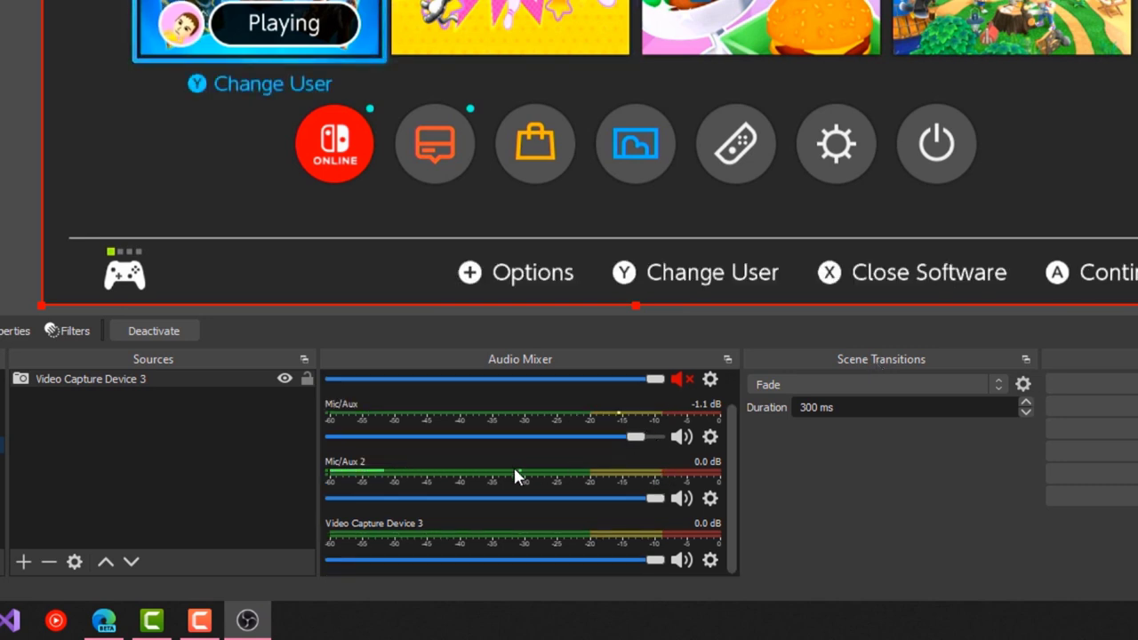
Open the Advanced Audio Properties from the Mic/Aux 2 track, then close them.
click(710, 500)
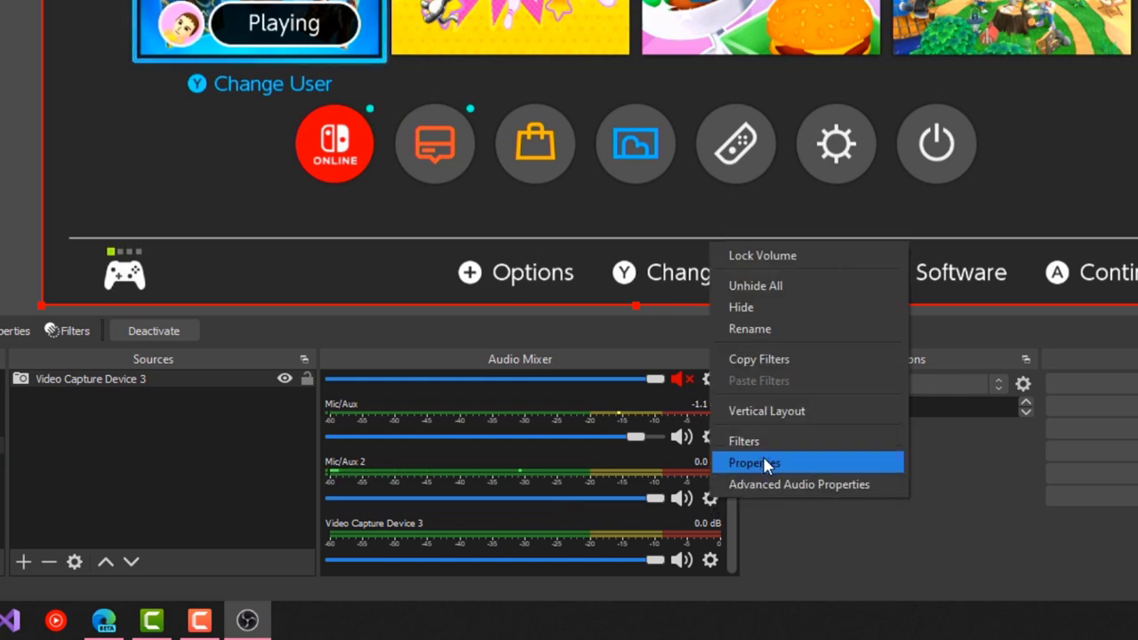
click(780, 484)
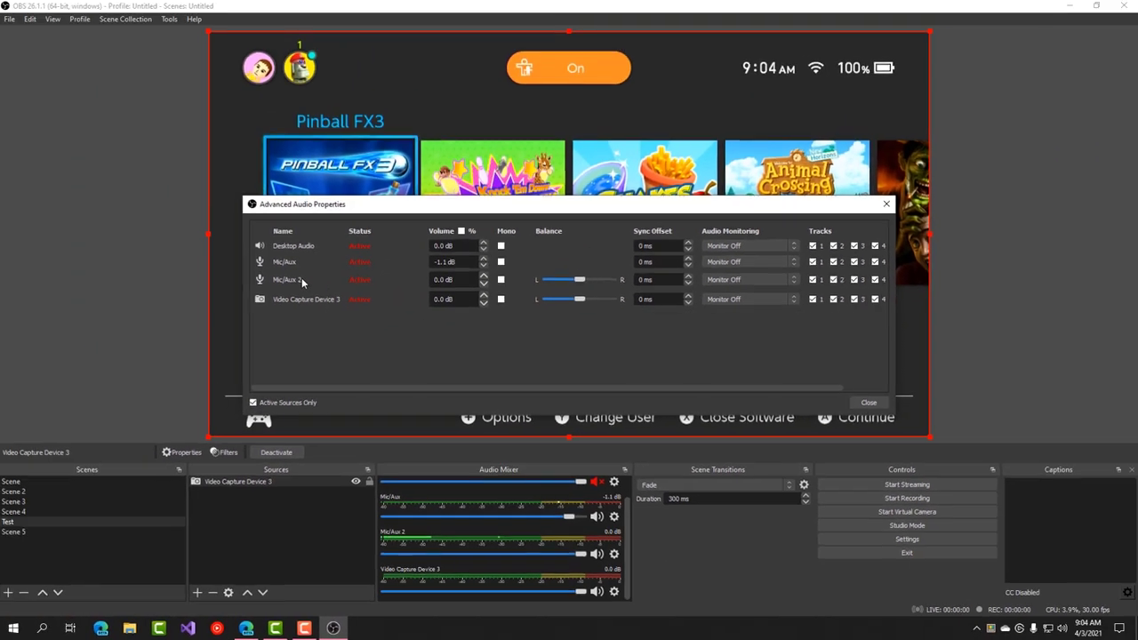
click(885, 204)
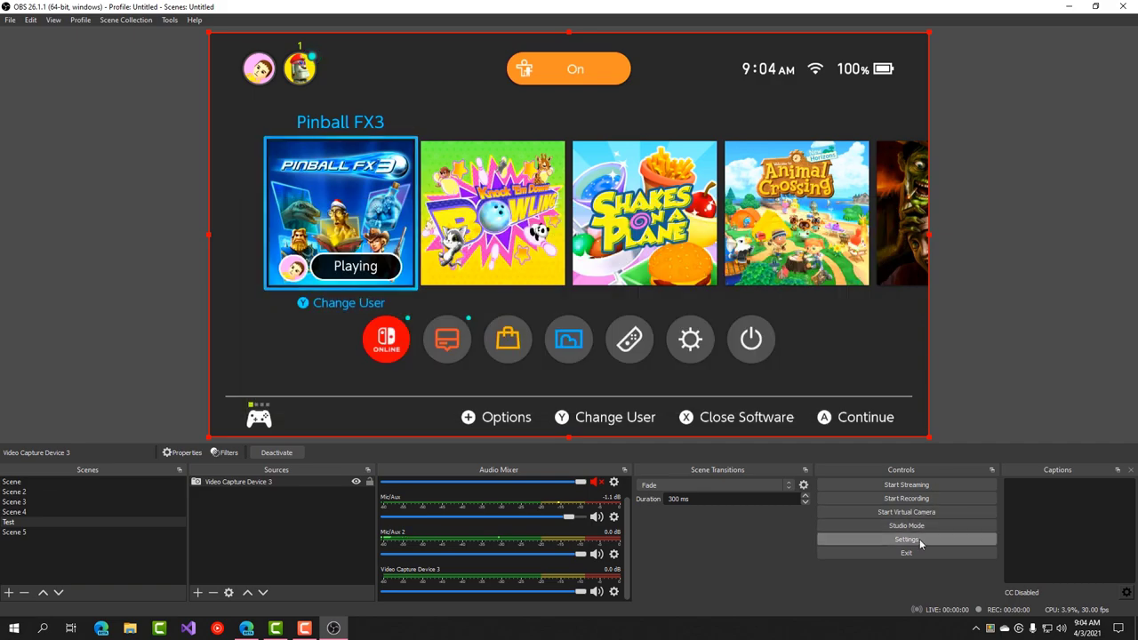
In Audio settings, set Mic/Auxiliary Audio and Mic/Auxiliary Audio 2 to Disabled and apply.
click(911, 540)
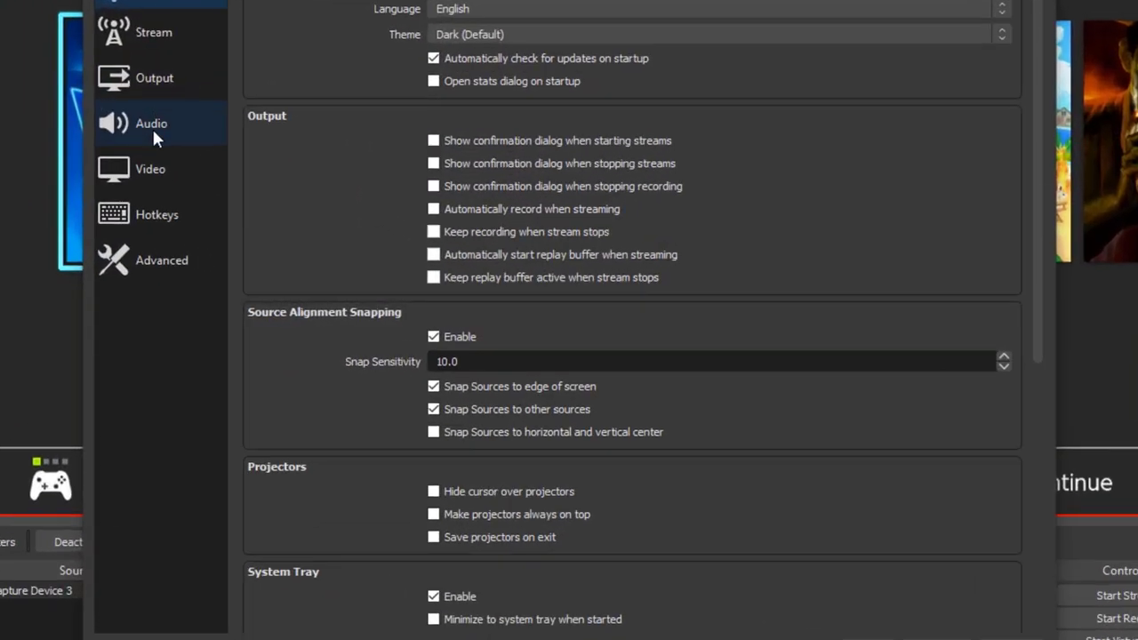
click(306, 199)
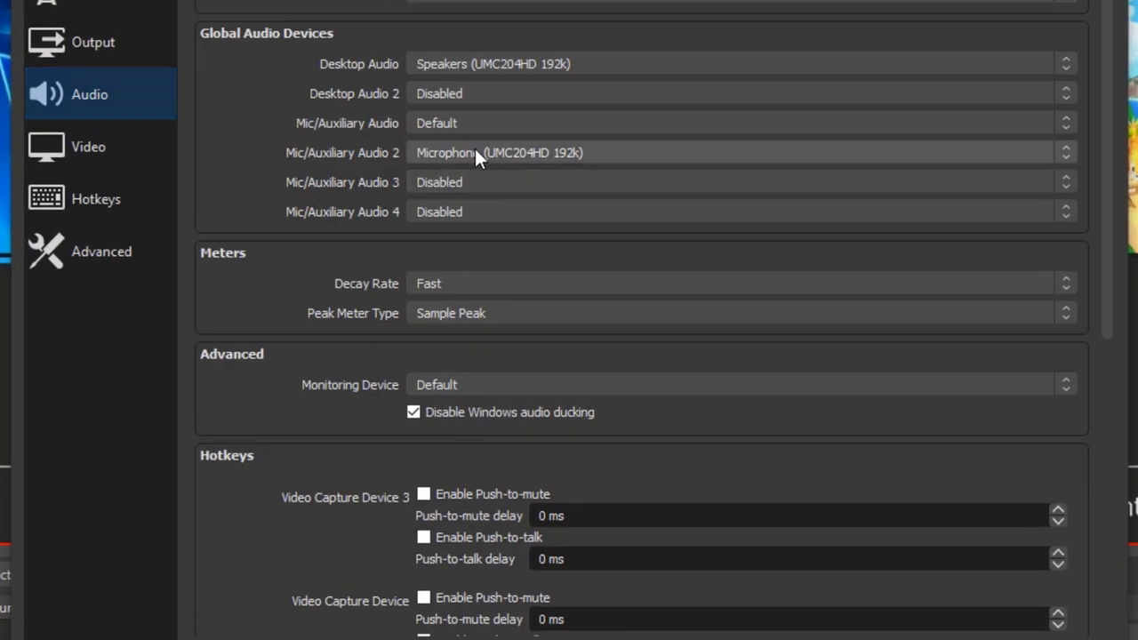
click(500, 120)
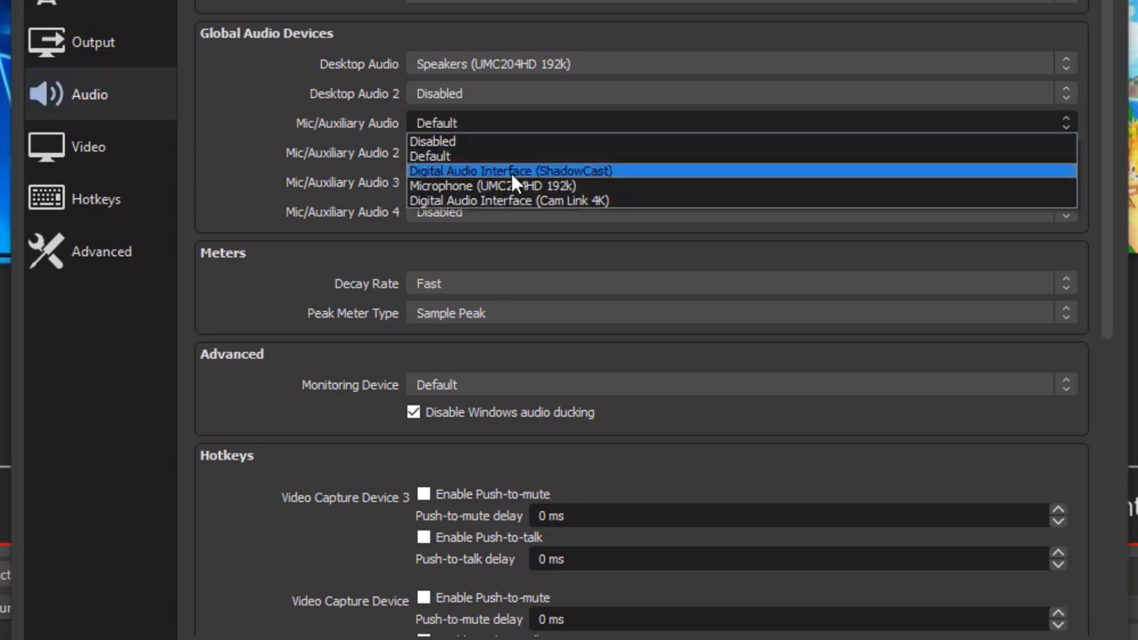
click(560, 170)
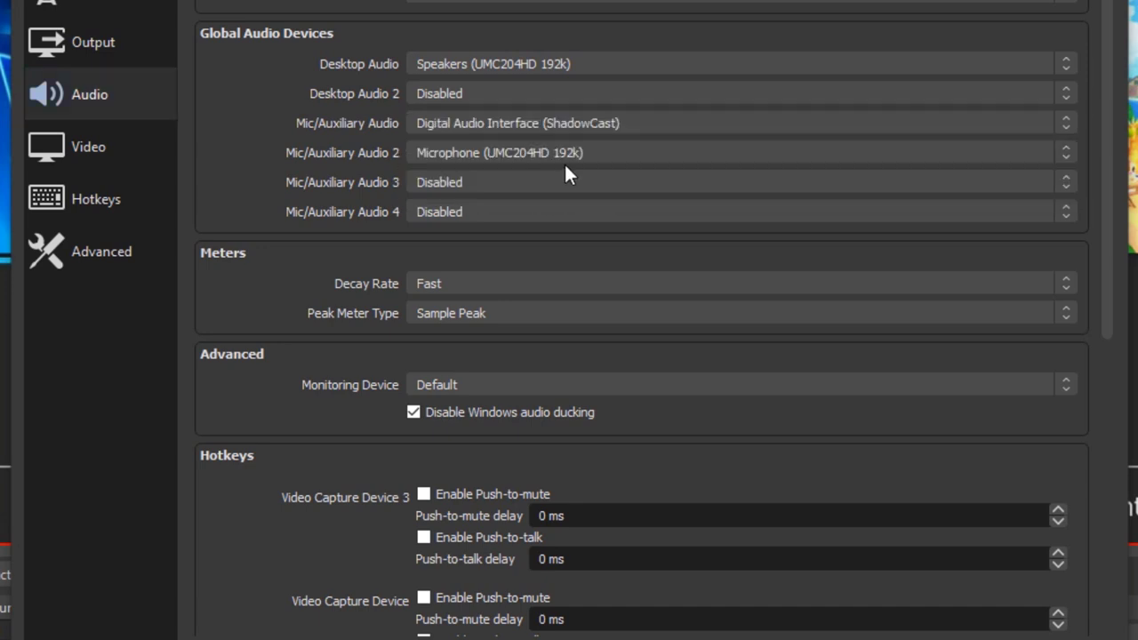
click(509, 120)
click(504, 141)
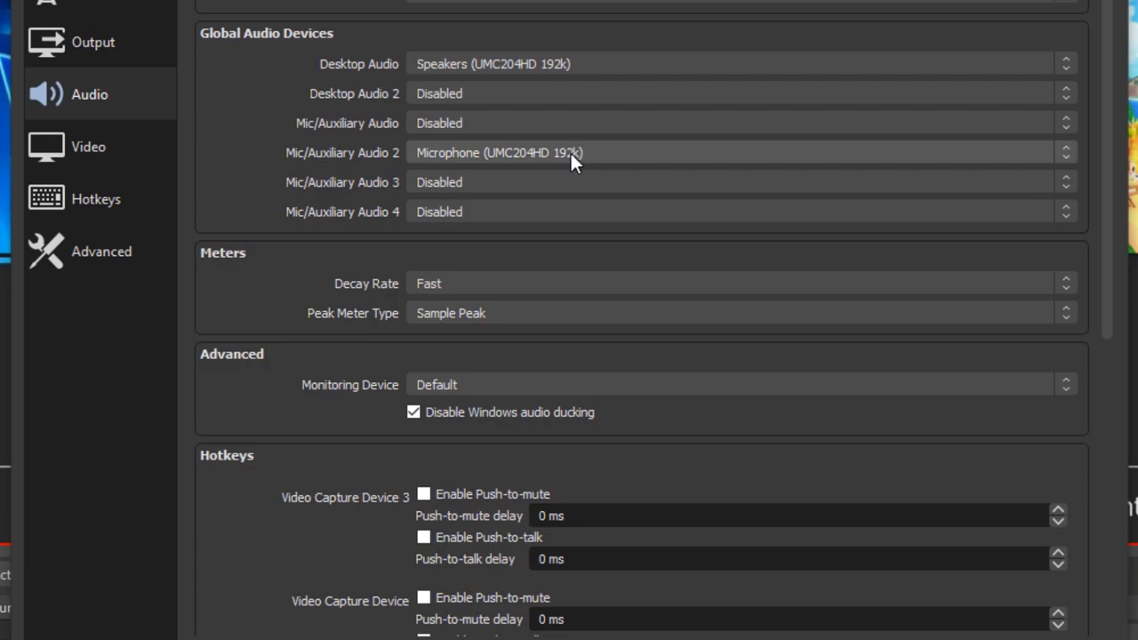
click(570, 152)
click(560, 165)
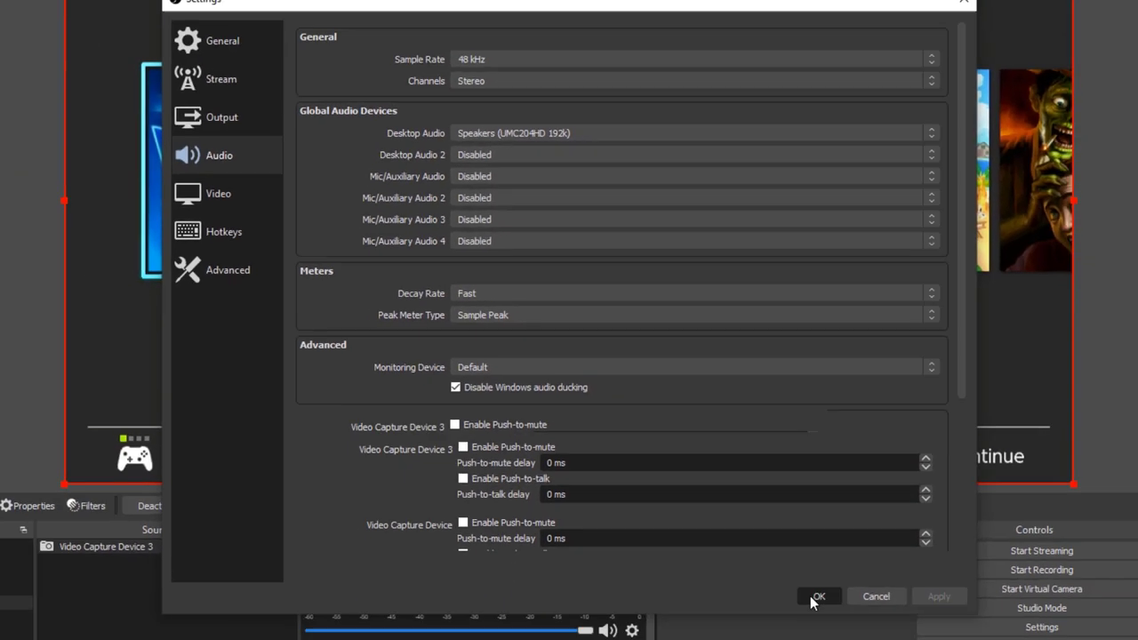
click(924, 639)
click(197, 592)
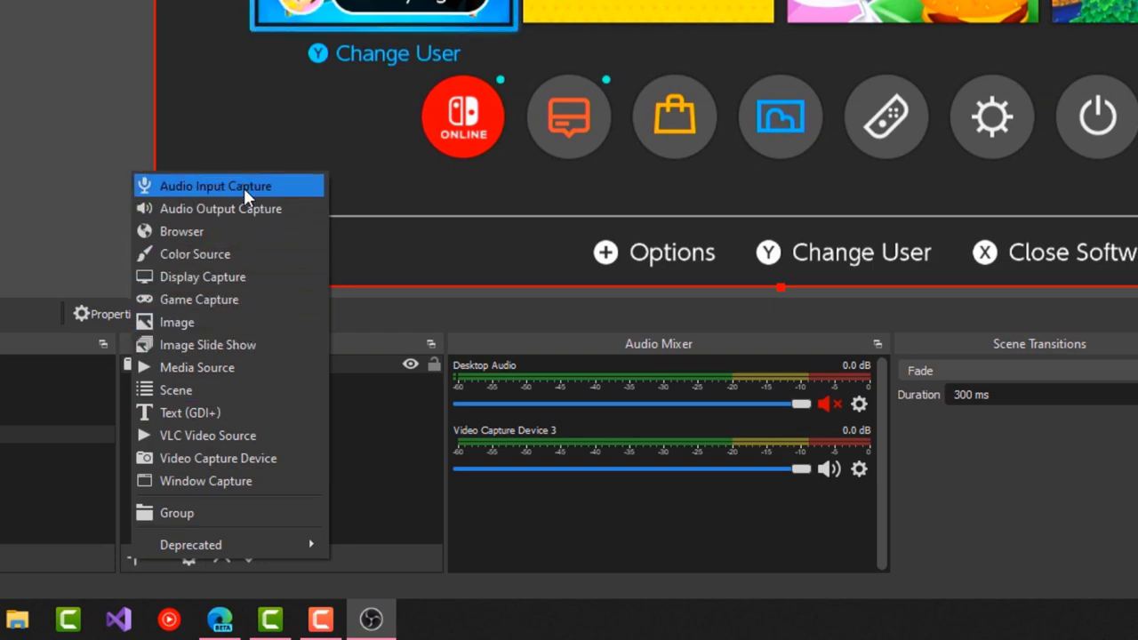
Add an Audio Input Capture source using the Digital Audio Interface (ShadowCast) device.
click(243, 186)
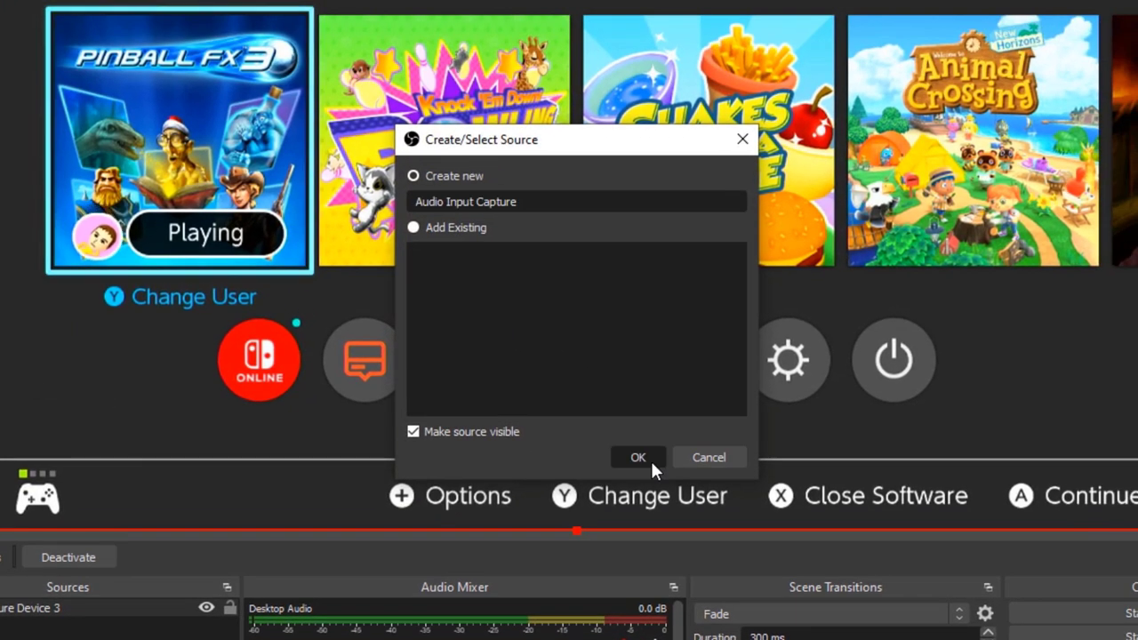
click(650, 459)
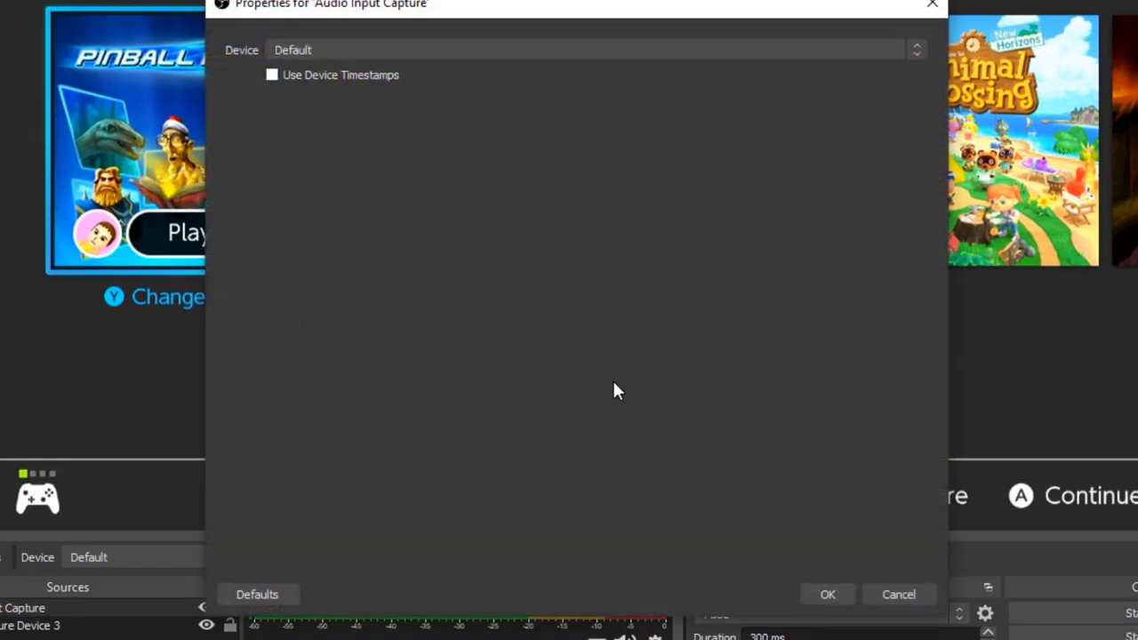
click(462, 49)
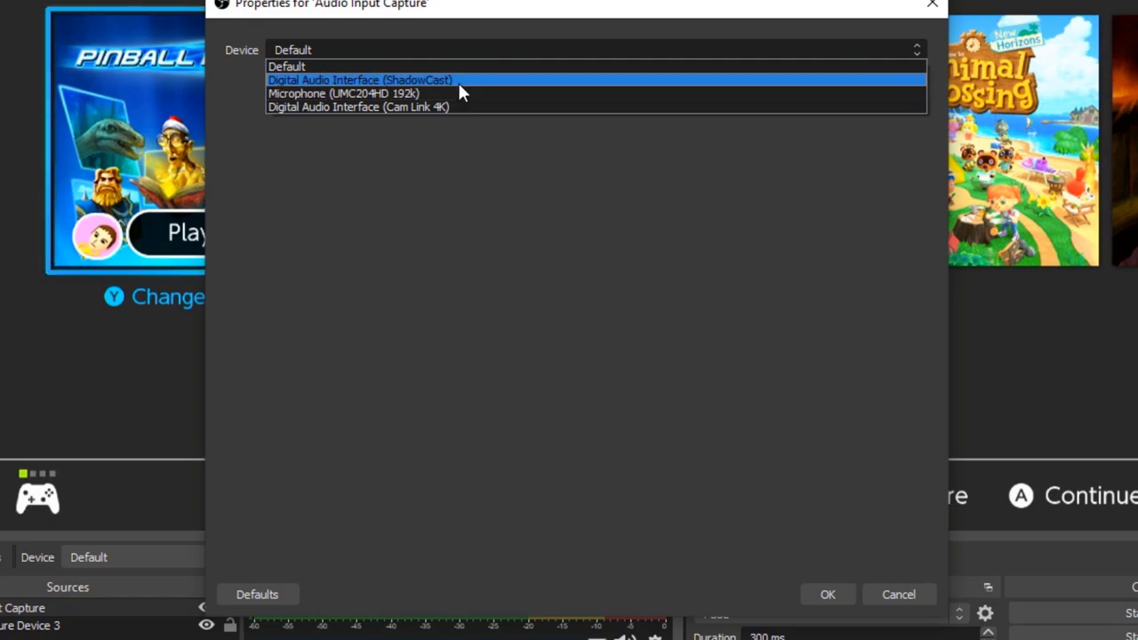
click(457, 80)
click(827, 595)
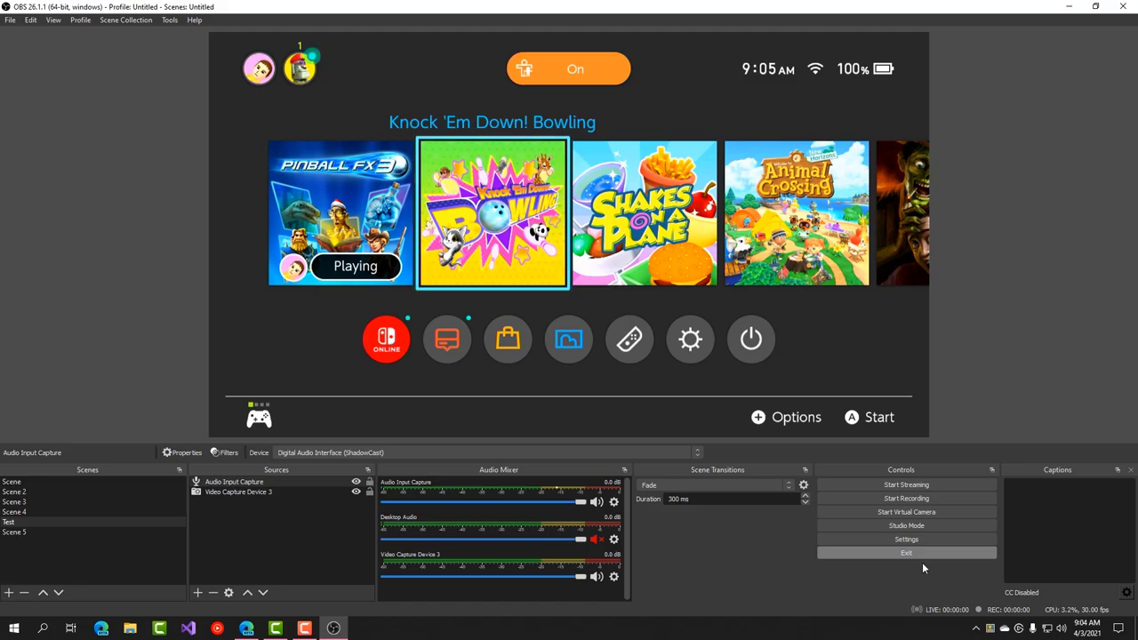
Exit OBS Studio and clear the text selection on the ShadowCast page.
click(915, 554)
click(870, 274)
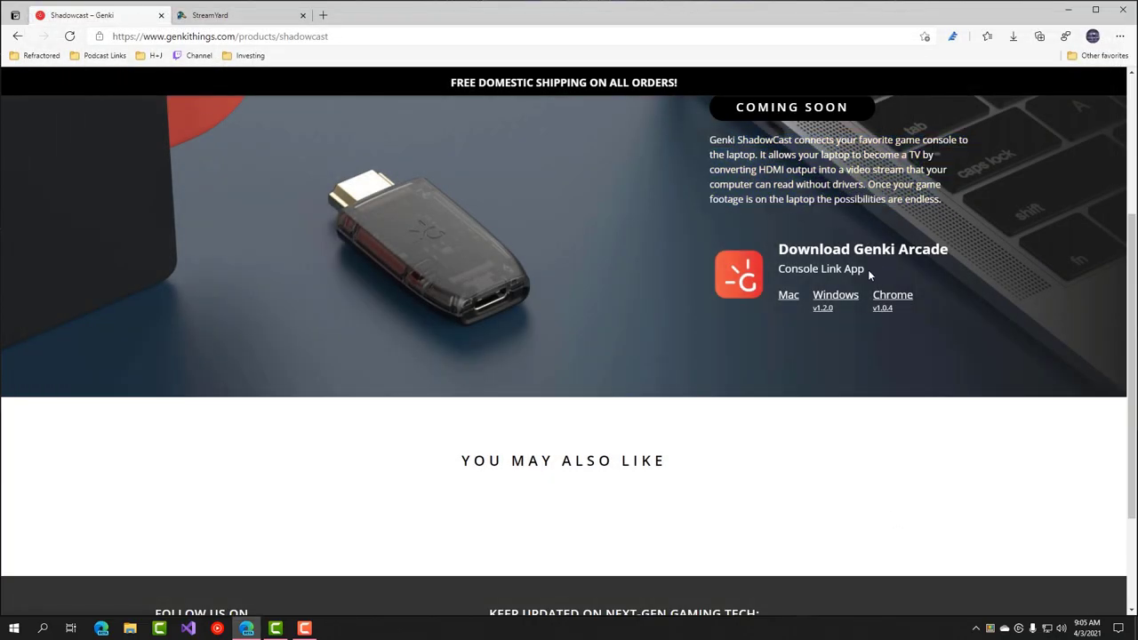
click(778, 242)
Launch Genki Arcade from a Start menu search for 'genki', then minimize the browser.
key(super)
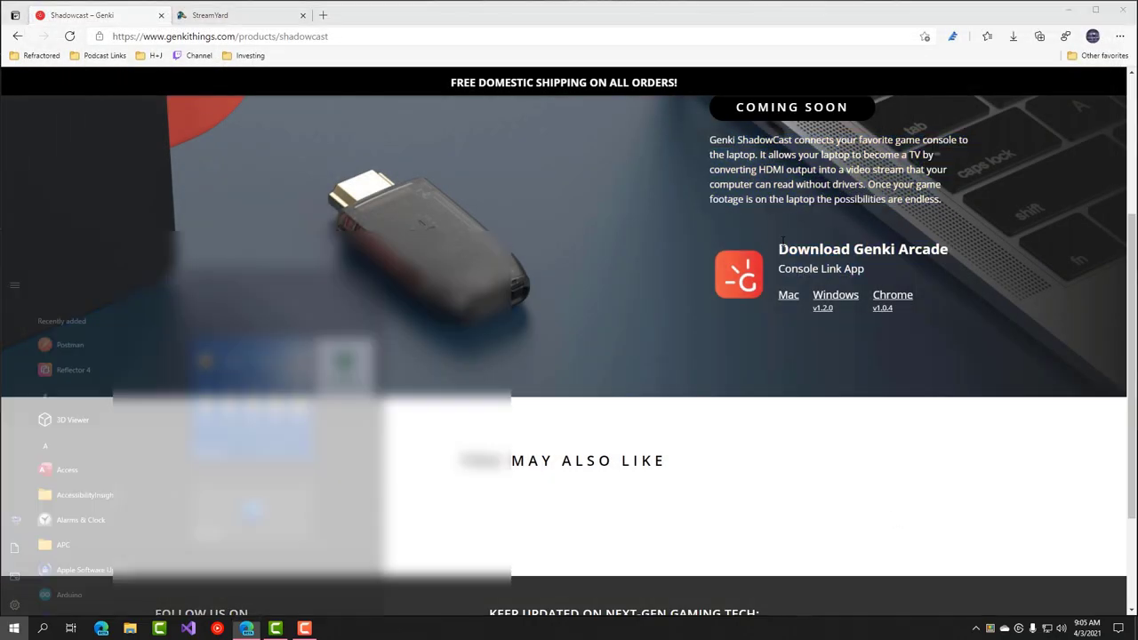
text(genki)
key(Down)
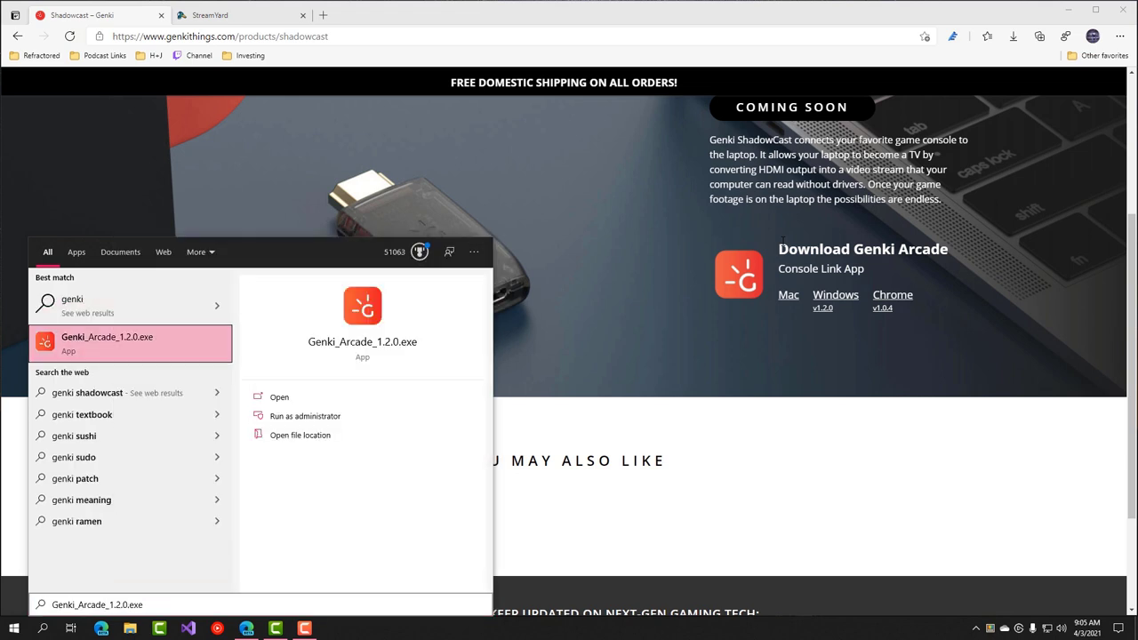
key(Return)
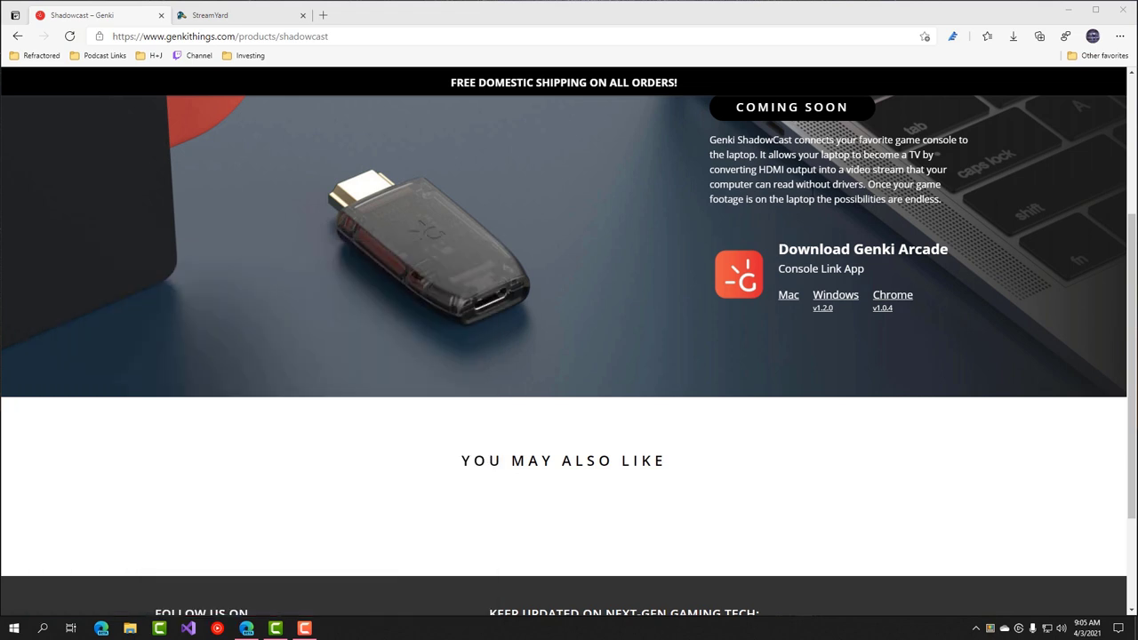
click(1071, 10)
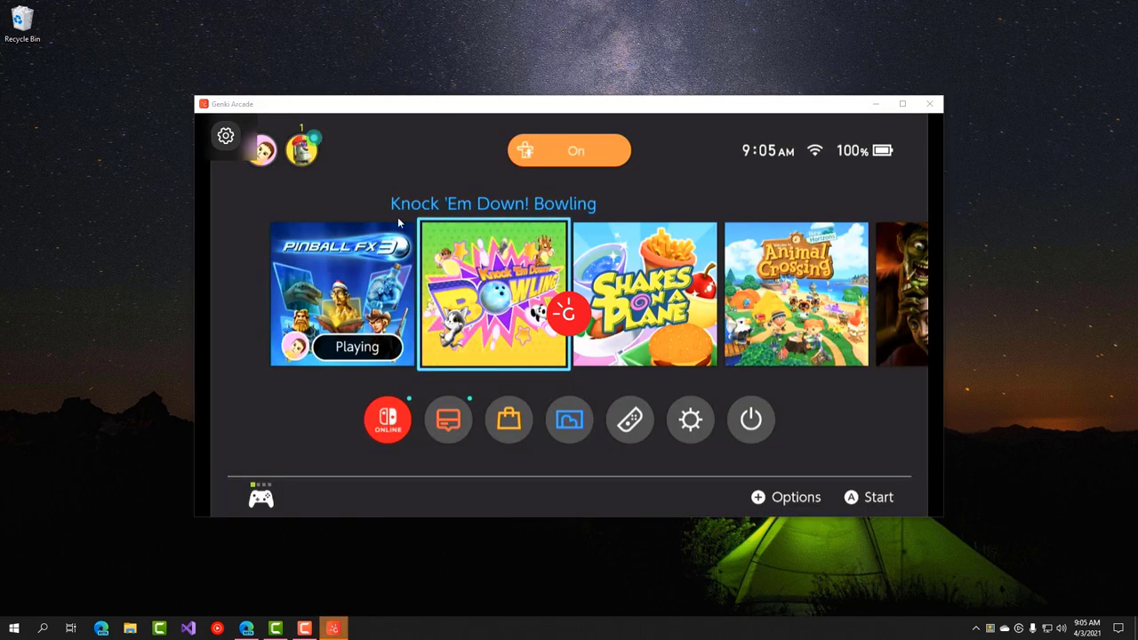
Move through the games from OlliOlli to Stubbs the Zombie and maximize the Genki Arcade window.
key(Right)
key(Right)
key(Right)
key(Right)
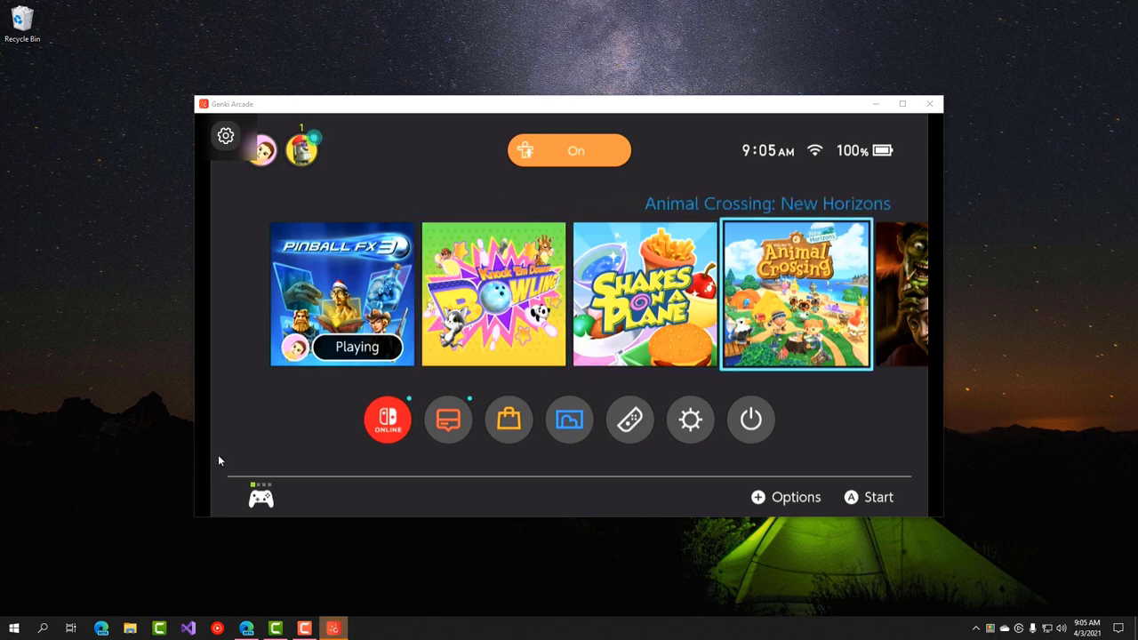
key(Left)
key(Left)
key(Left)
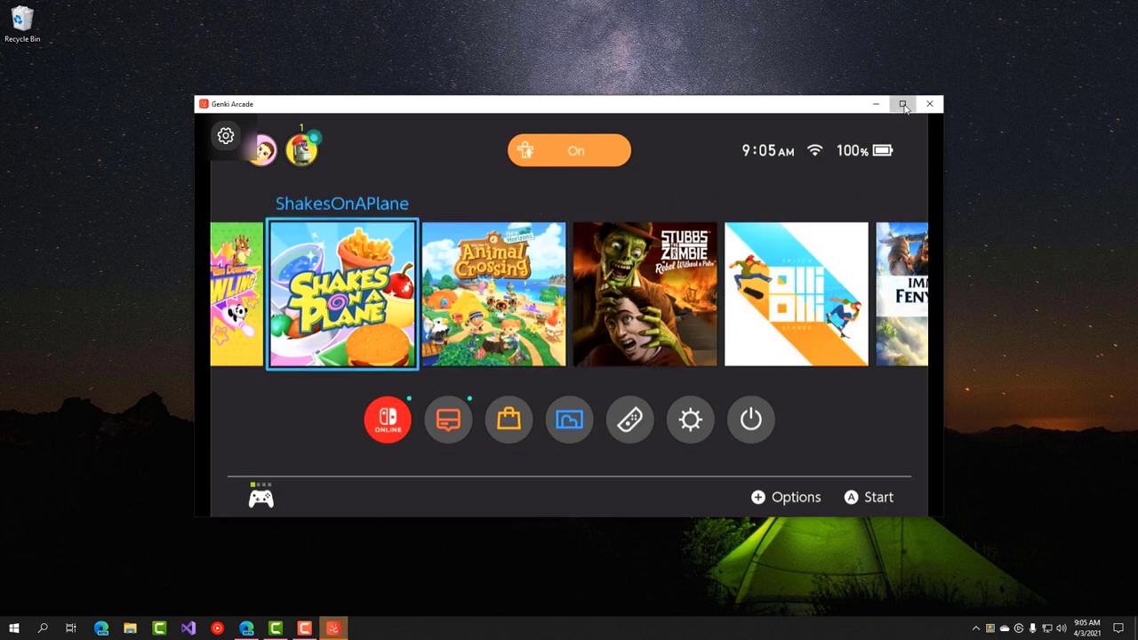
click(903, 105)
key(Left)
key(Right)
key(Right)
key(Right)
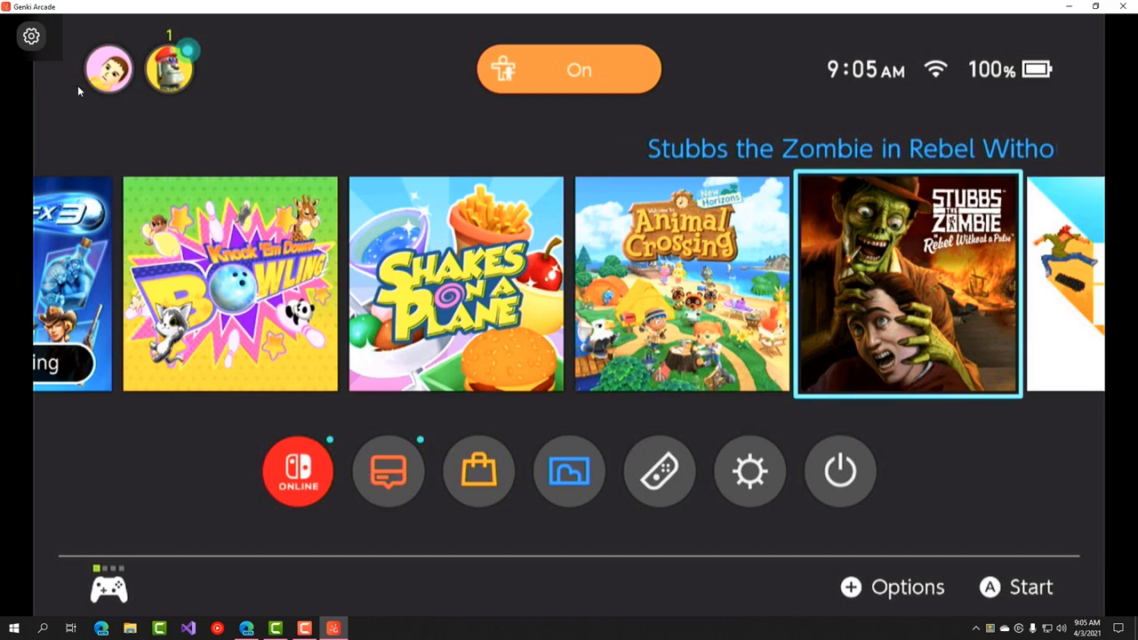
In the gear settings, choose MODE Favor Resolution and drag VOLUME to maximum, then close the panel.
click(31, 36)
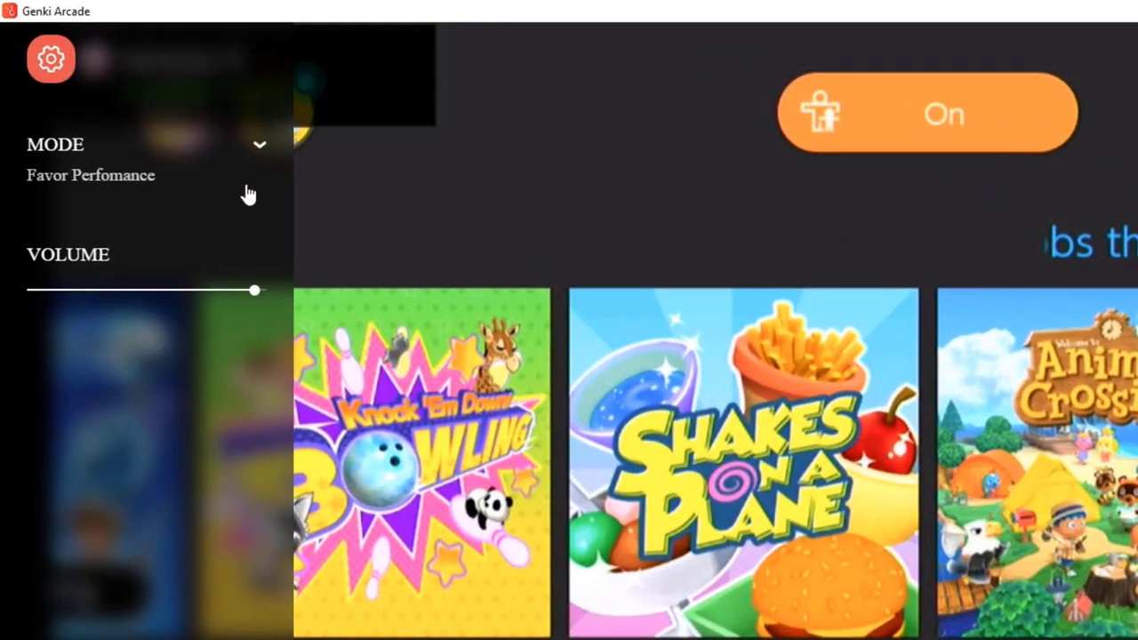
click(259, 147)
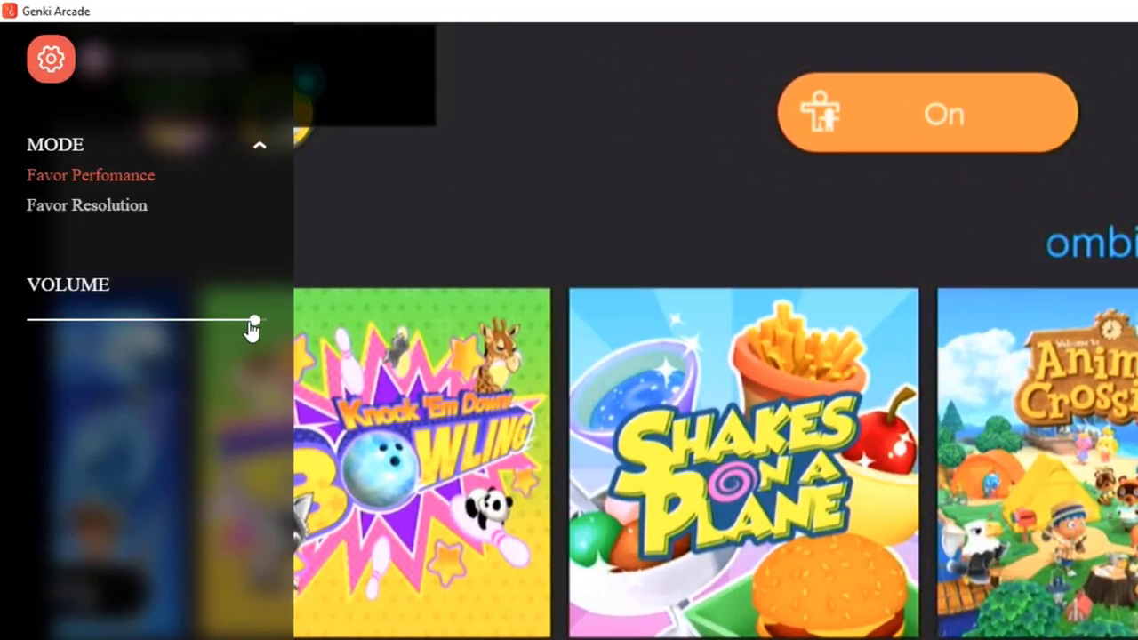
drag(169, 331, 271, 329)
click(118, 206)
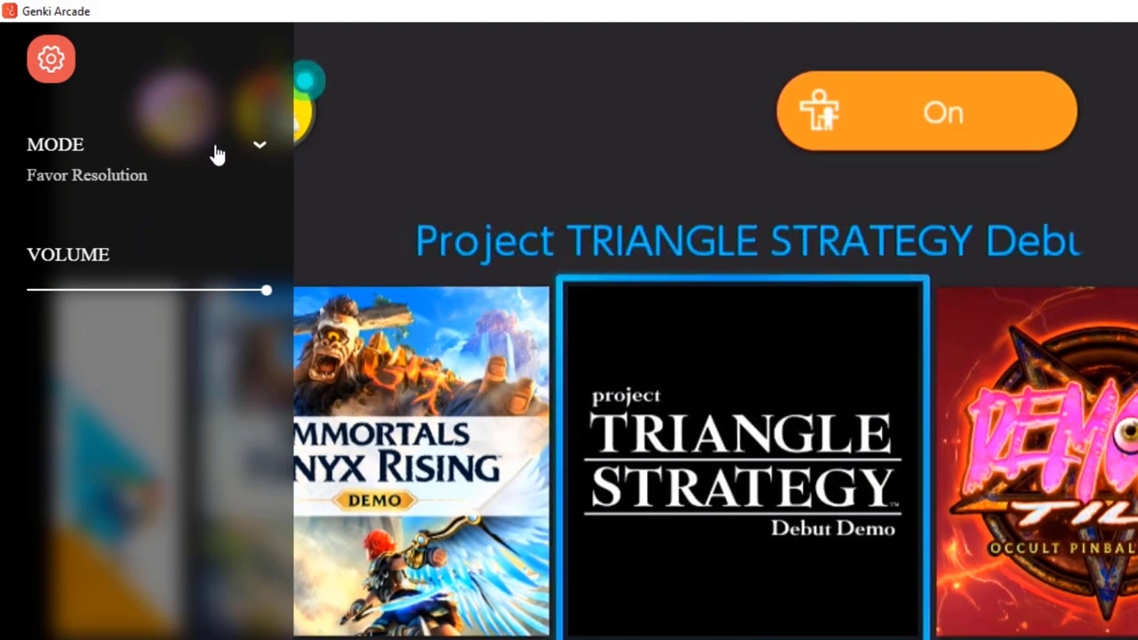
click(331, 112)
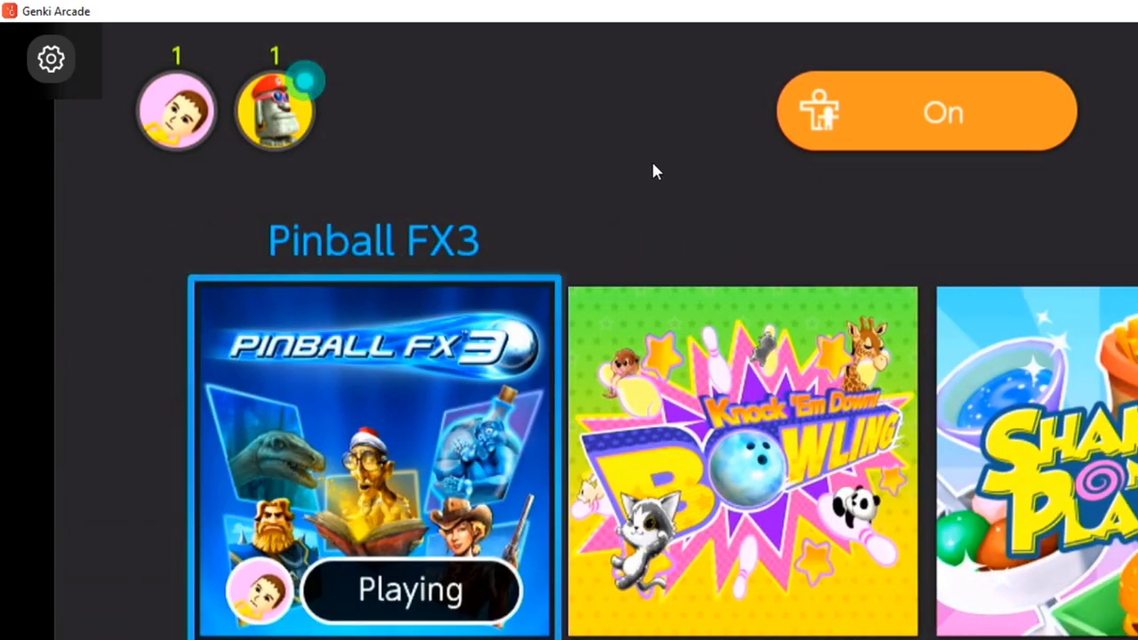
Launch Pinball FX3 and start Williams Medieval Madness in Single Player & Hotseat mode.
key(Return)
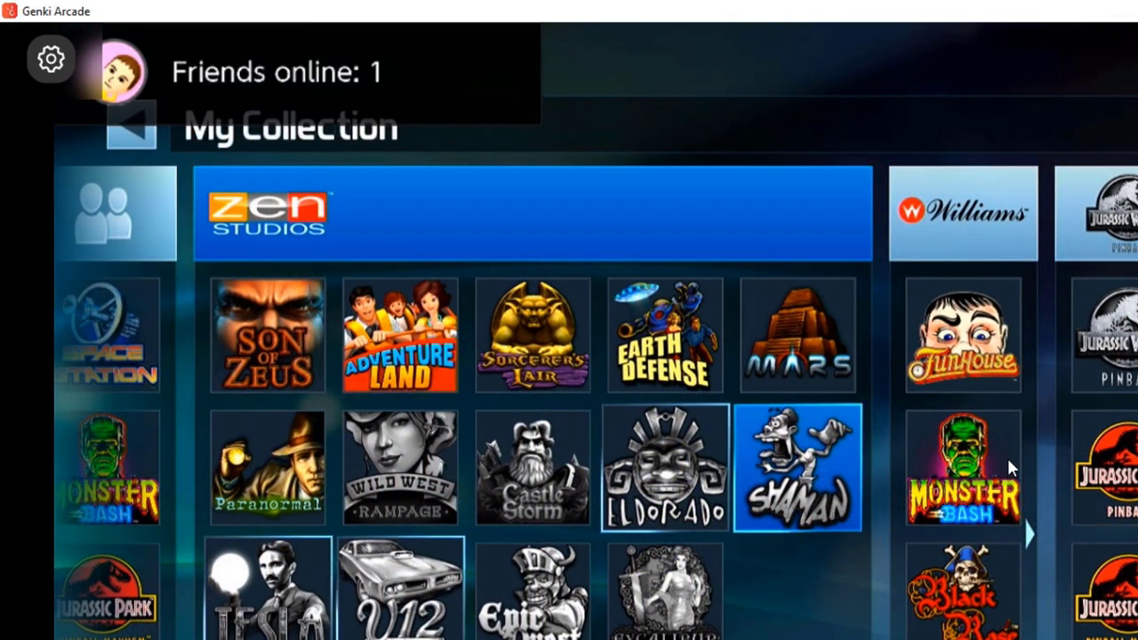
key(e)
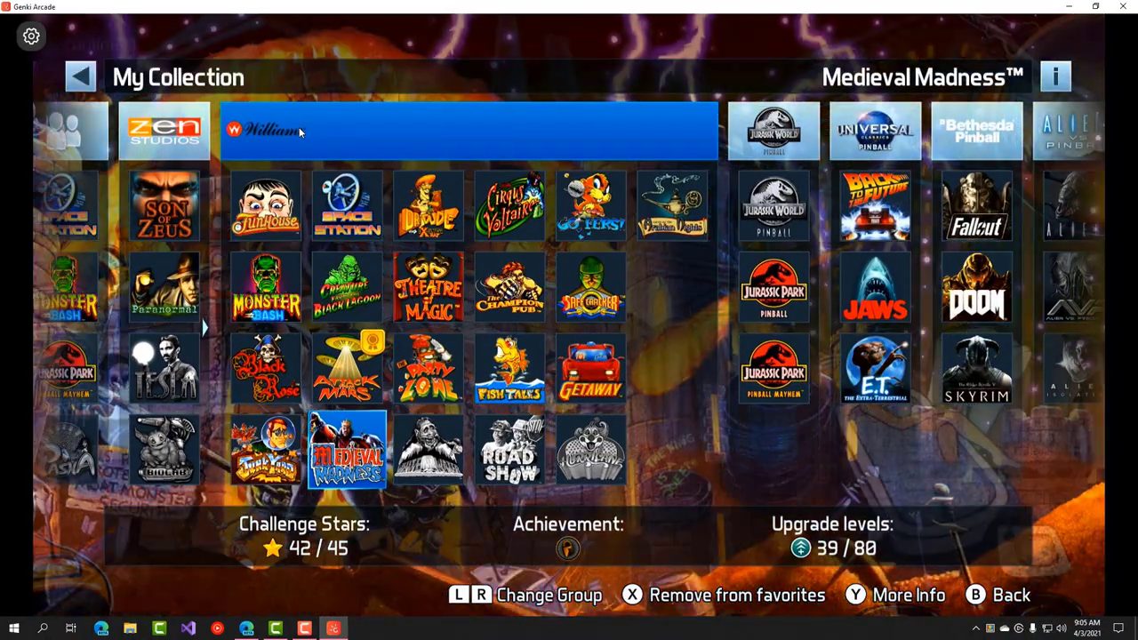
key(Return)
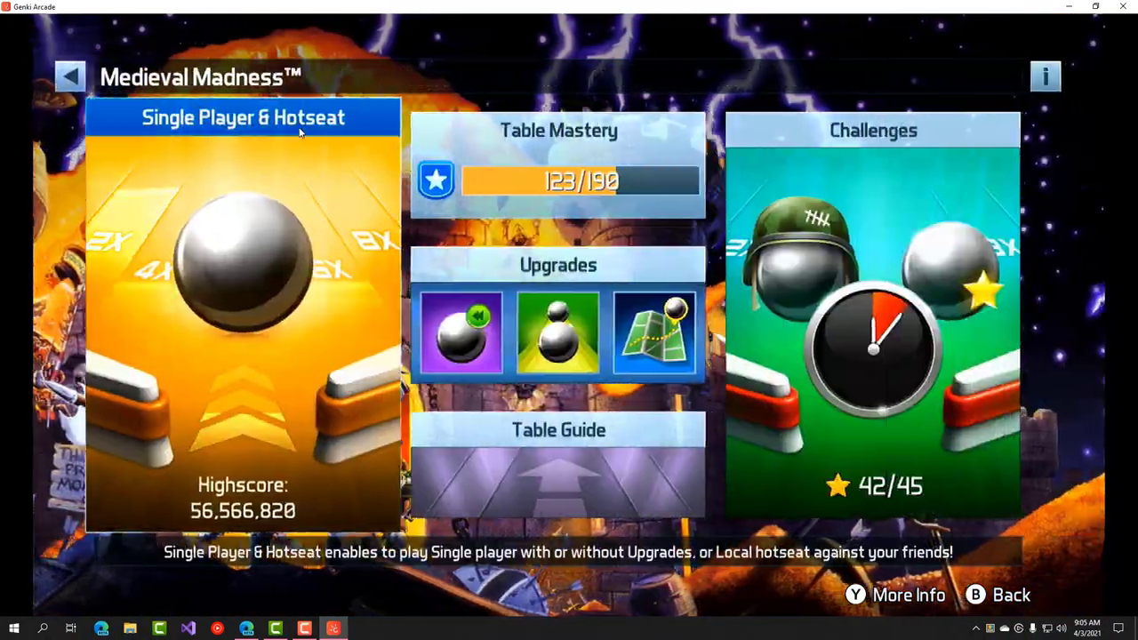
key(Return)
key(Return)
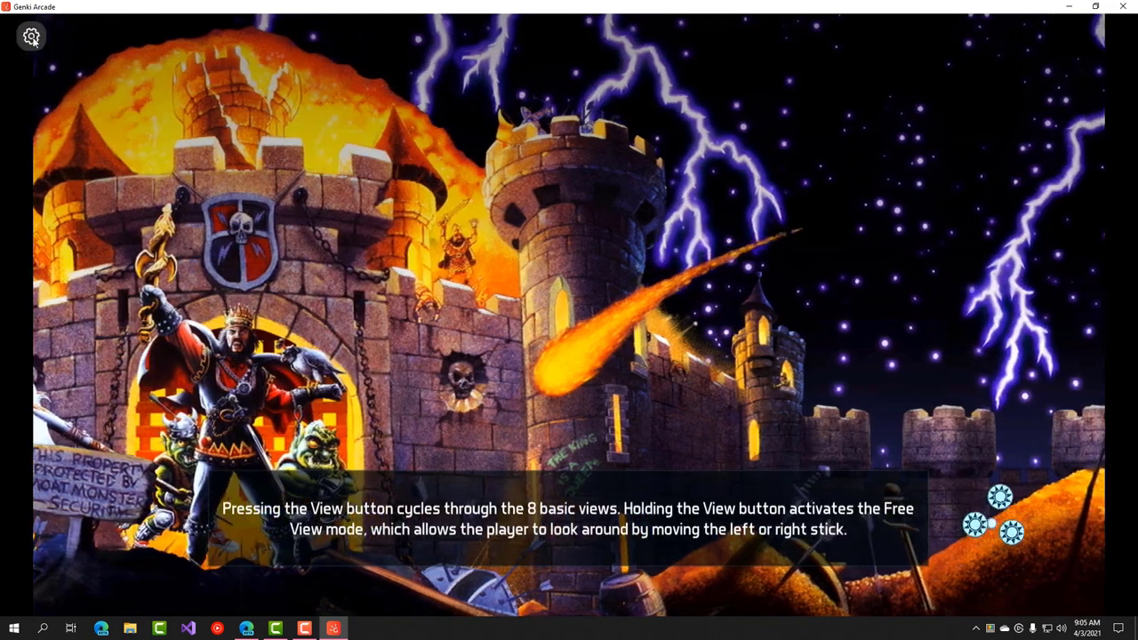
Open the Genki Arcade capture settings and check the capture mode list.
click(31, 36)
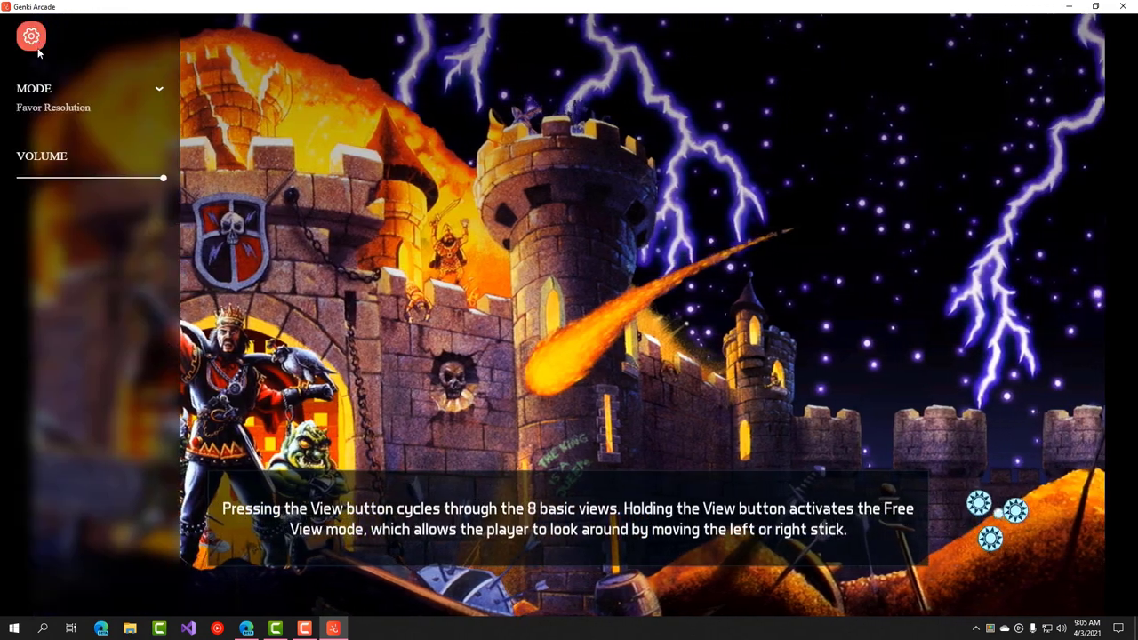
click(75, 90)
click(88, 107)
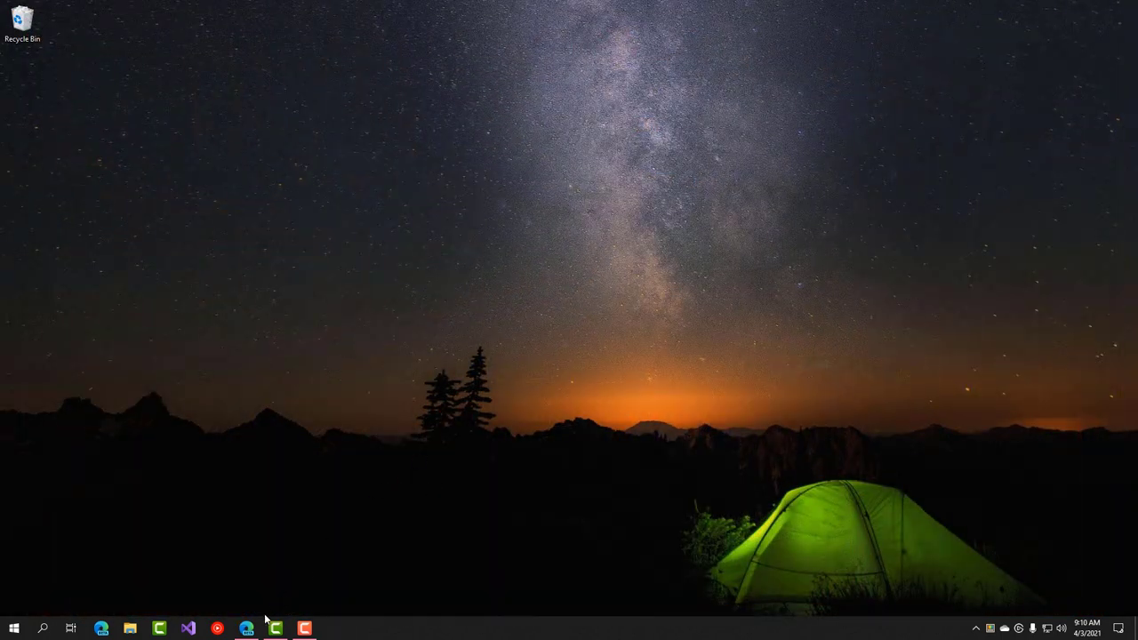
In the Zoom meeting, allow camera access and select ShadowCast as the camera.
click(246, 629)
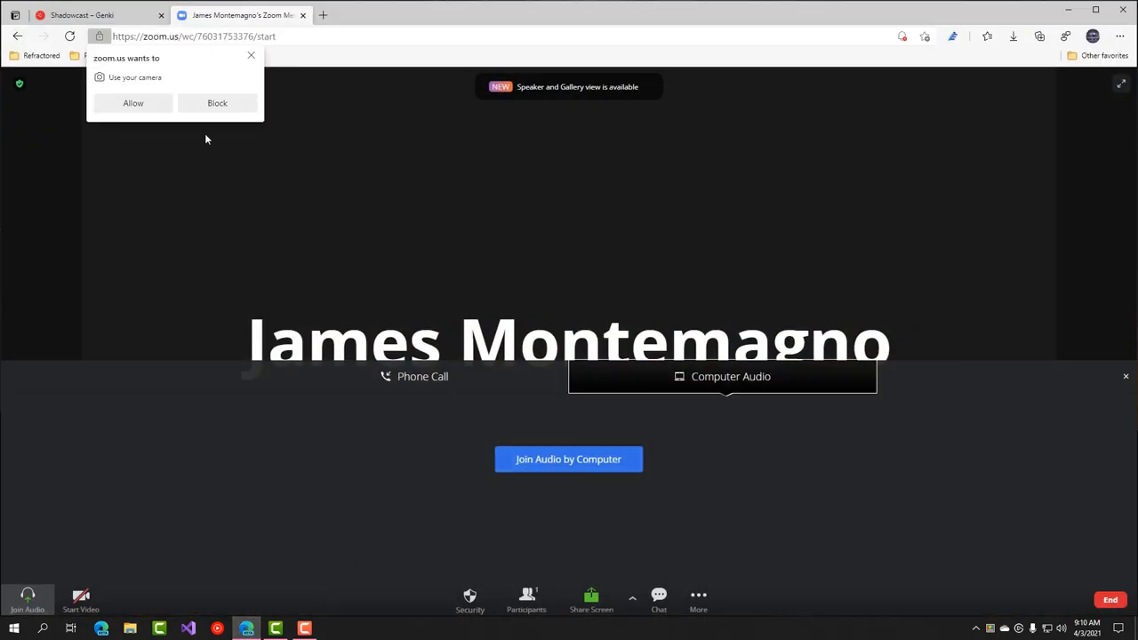
click(251, 57)
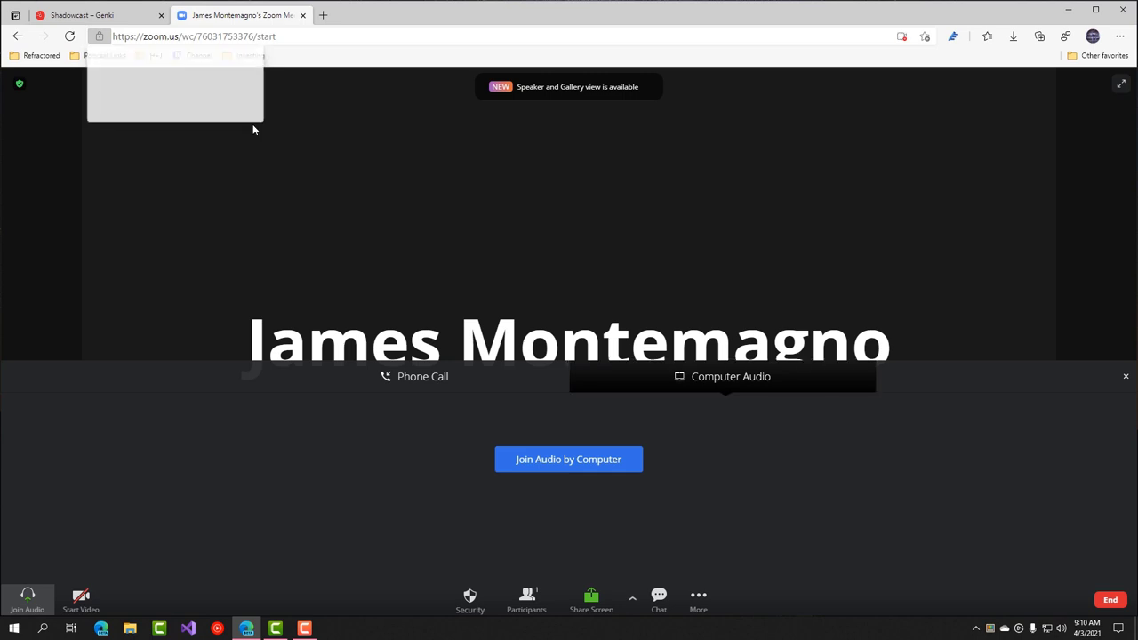
click(134, 103)
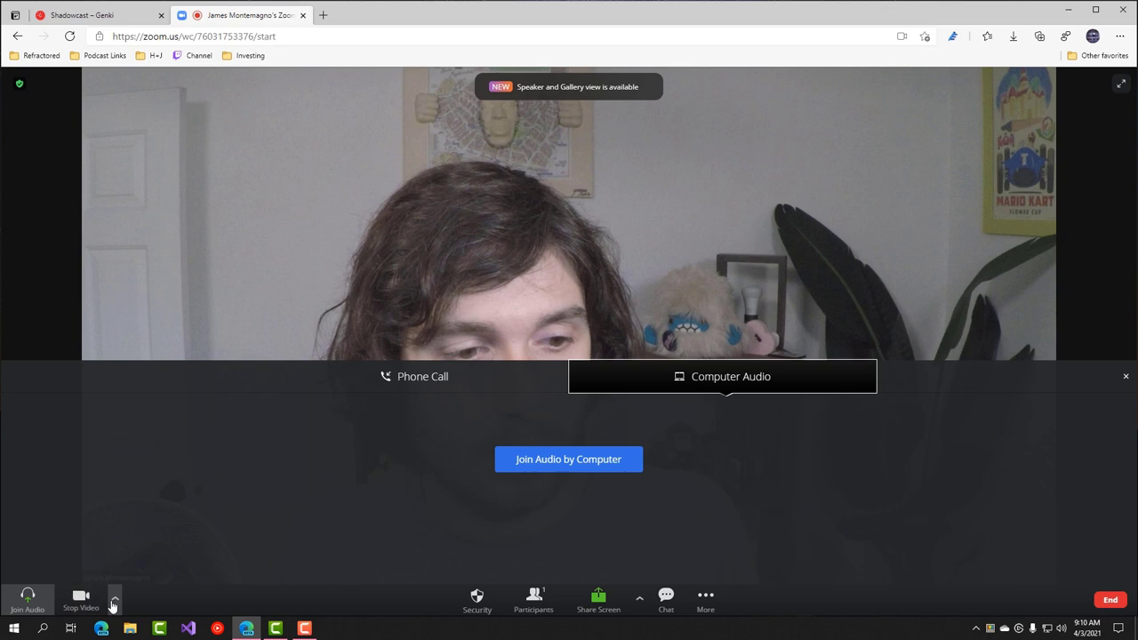
click(114, 603)
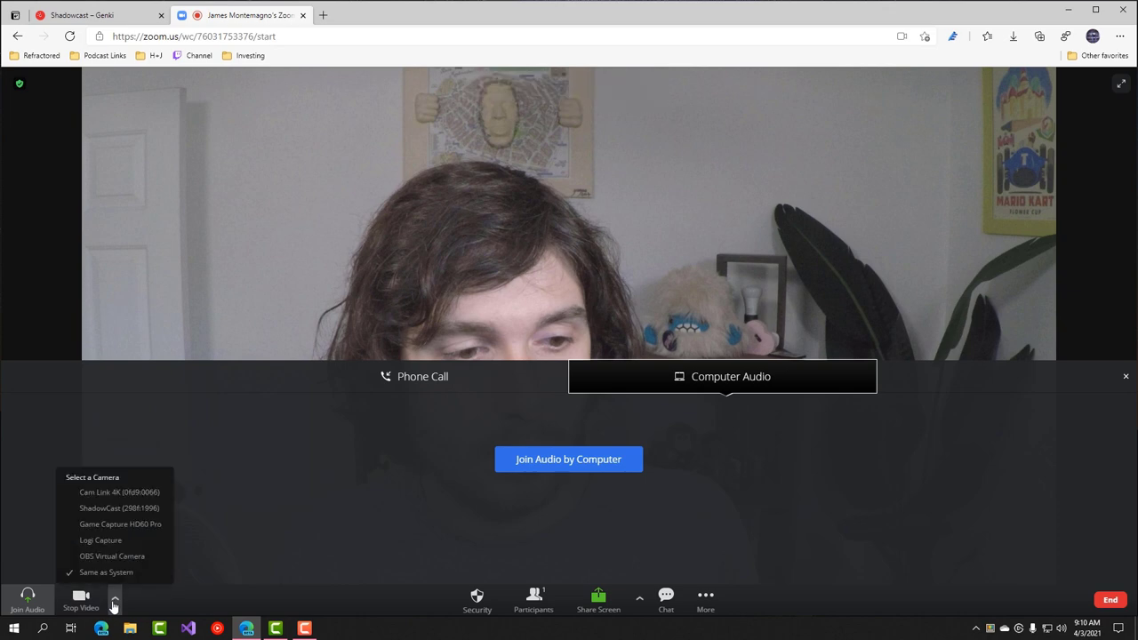
click(119, 510)
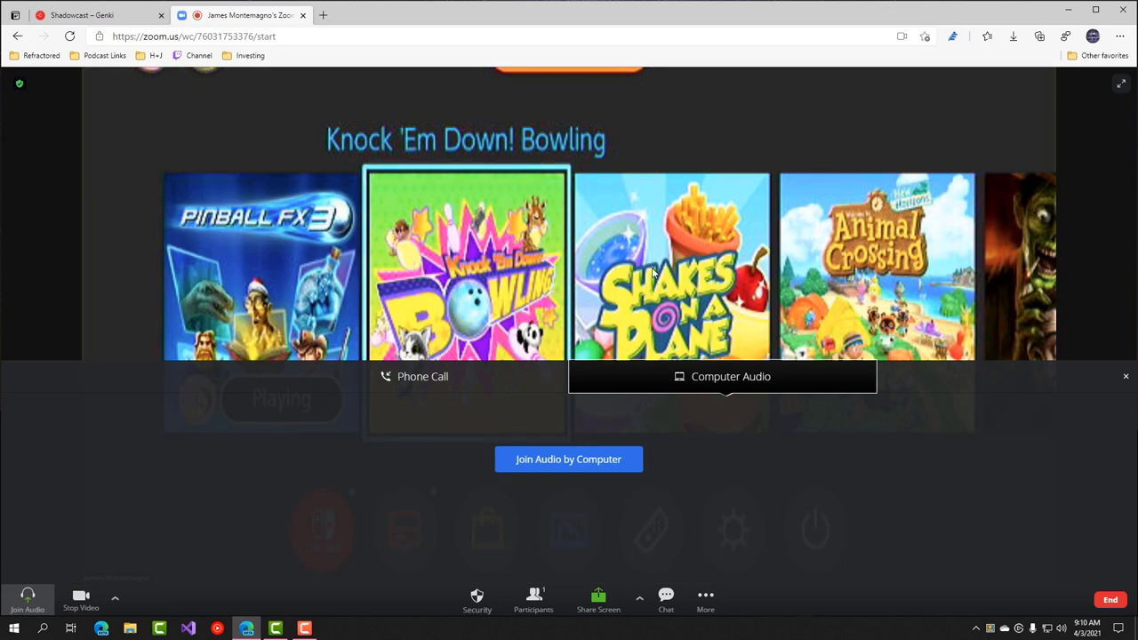
Join audio by computer, allow the microphone, and stop the video.
click(578, 460)
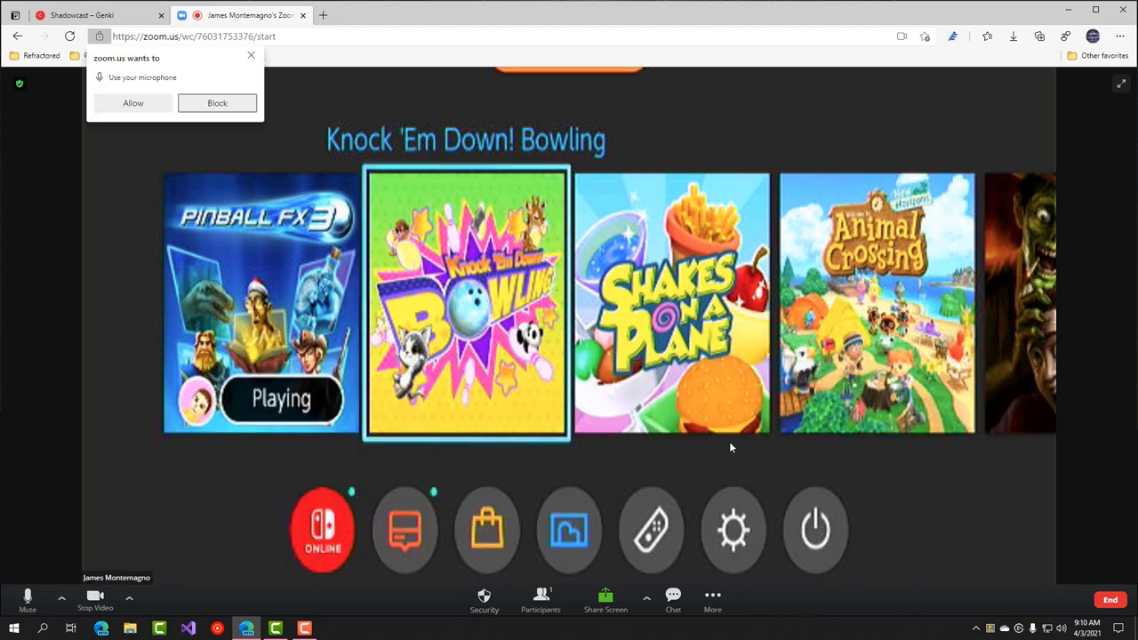
click(128, 103)
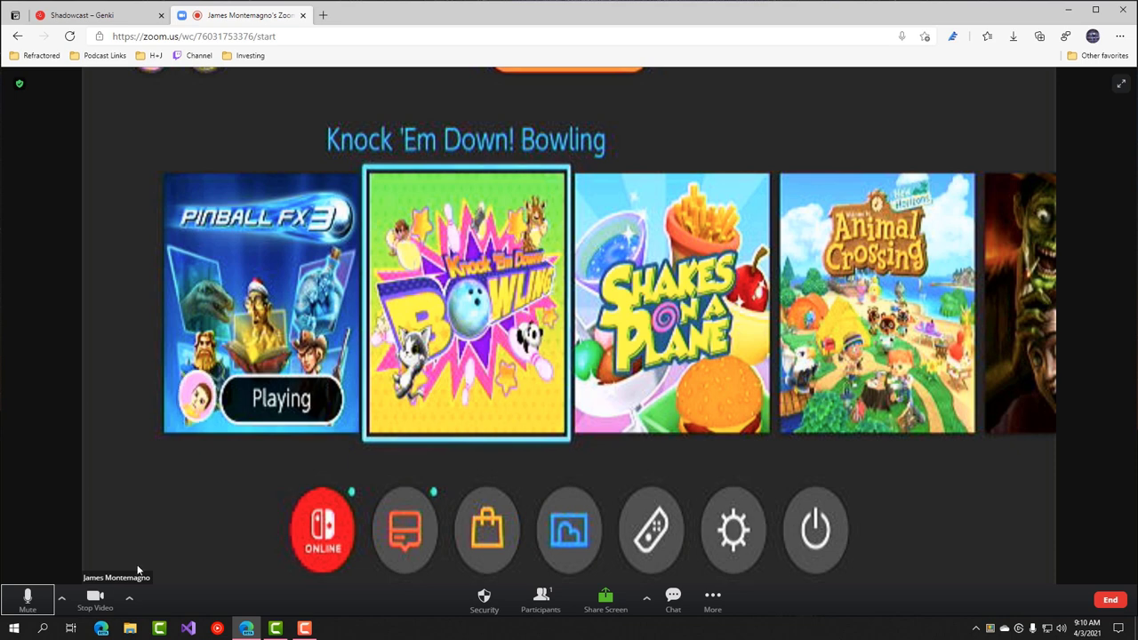
click(100, 611)
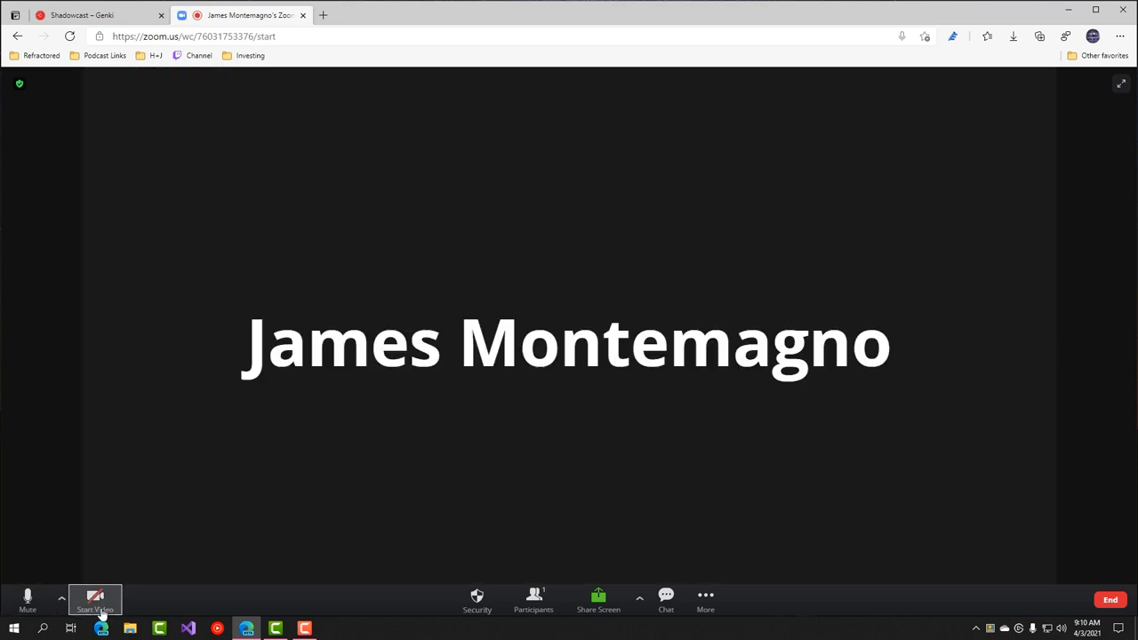
Relaunch OBS via an 'obs' search, start the Virtual Camera, and minimize OBS.
key(super)
text(obs)
key(Return)
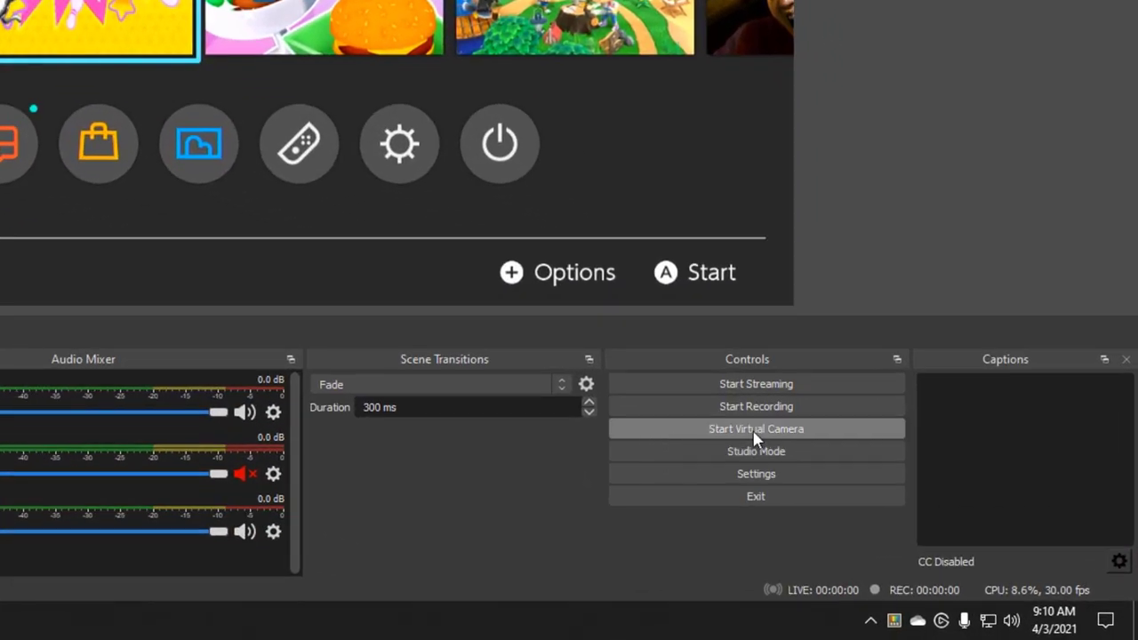
click(761, 432)
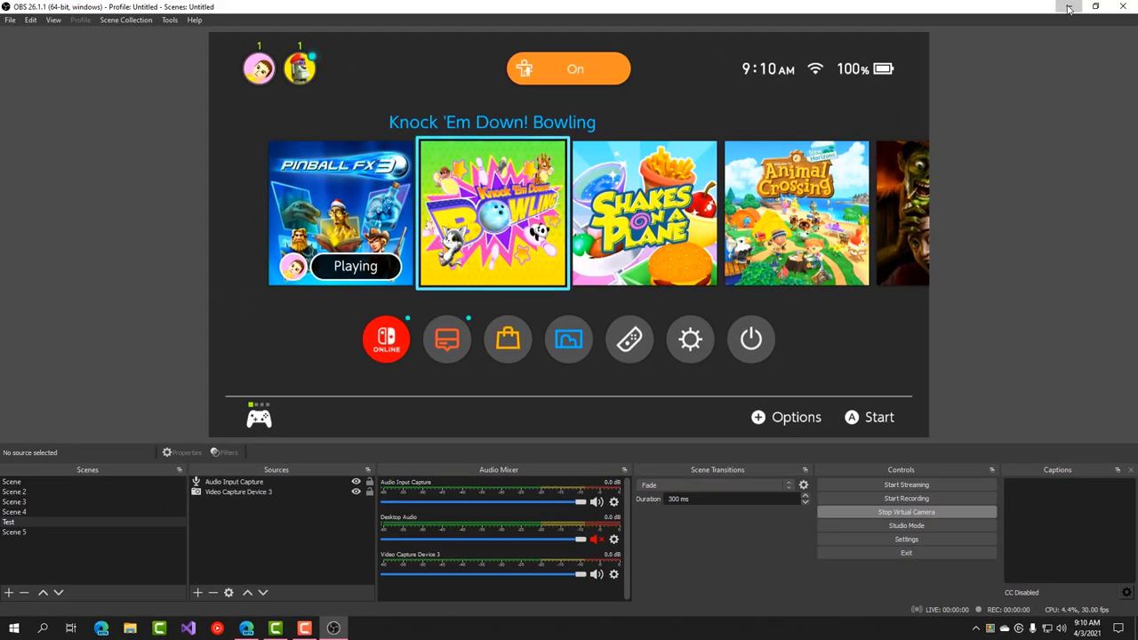
click(1069, 7)
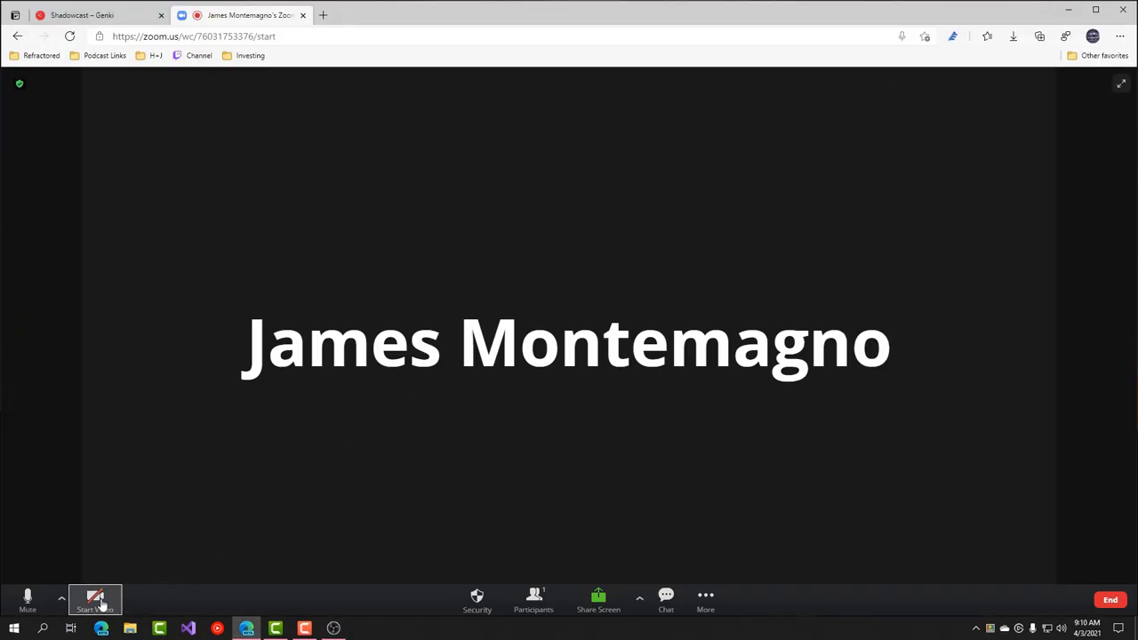
Turn on Zoom video using OBS Virtual Camera and set Digital Audio Interface (ShadowCast) as microphone.
click(94, 603)
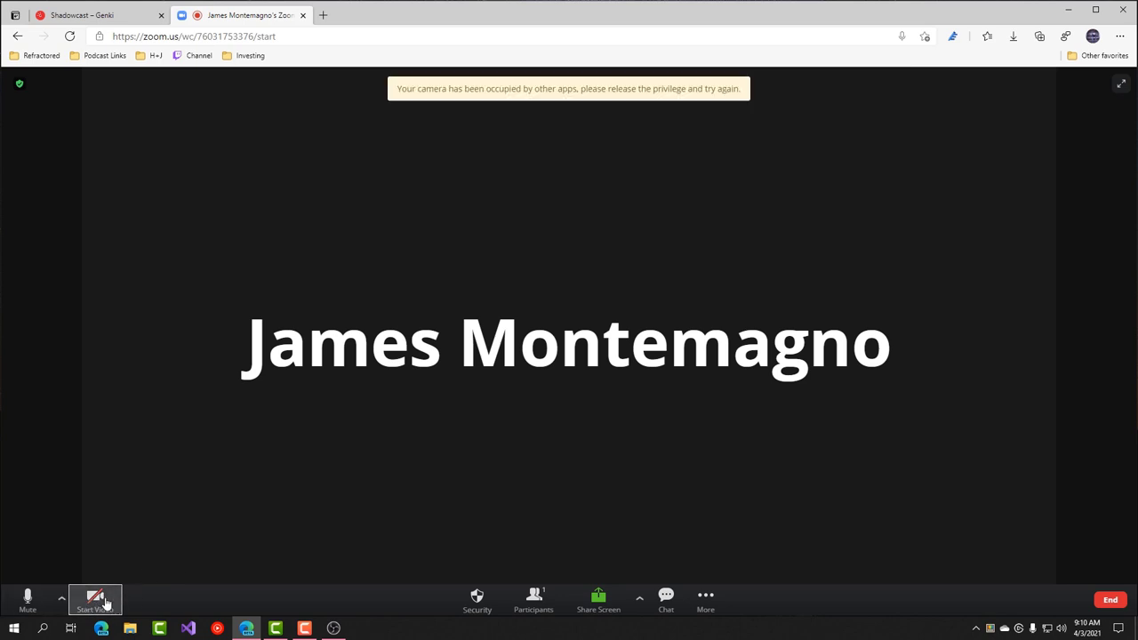
click(107, 603)
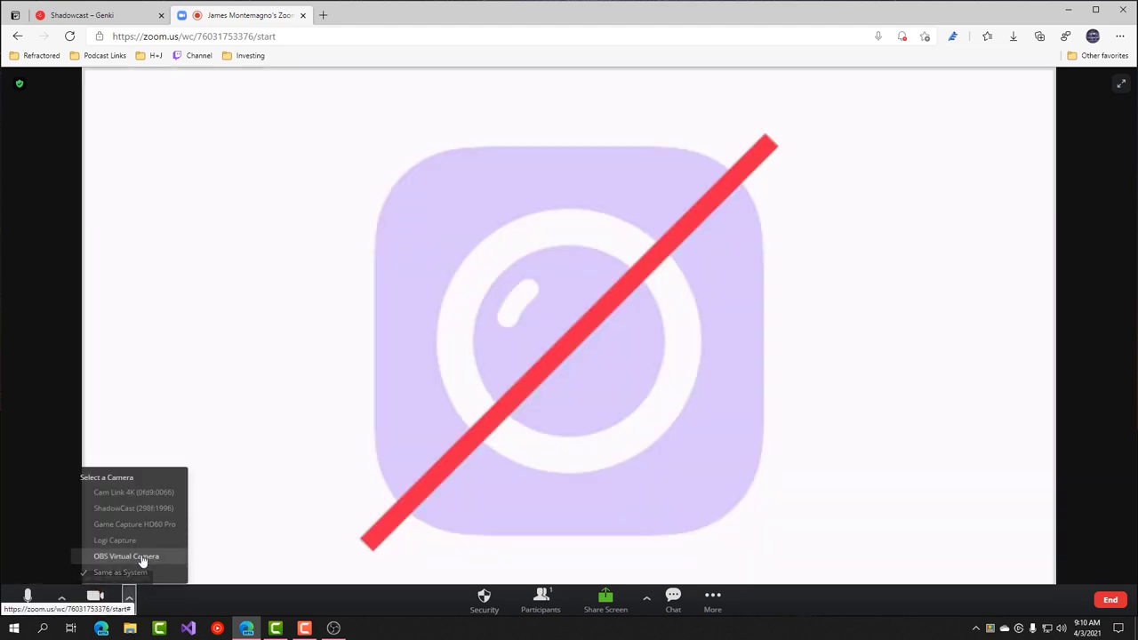
click(146, 557)
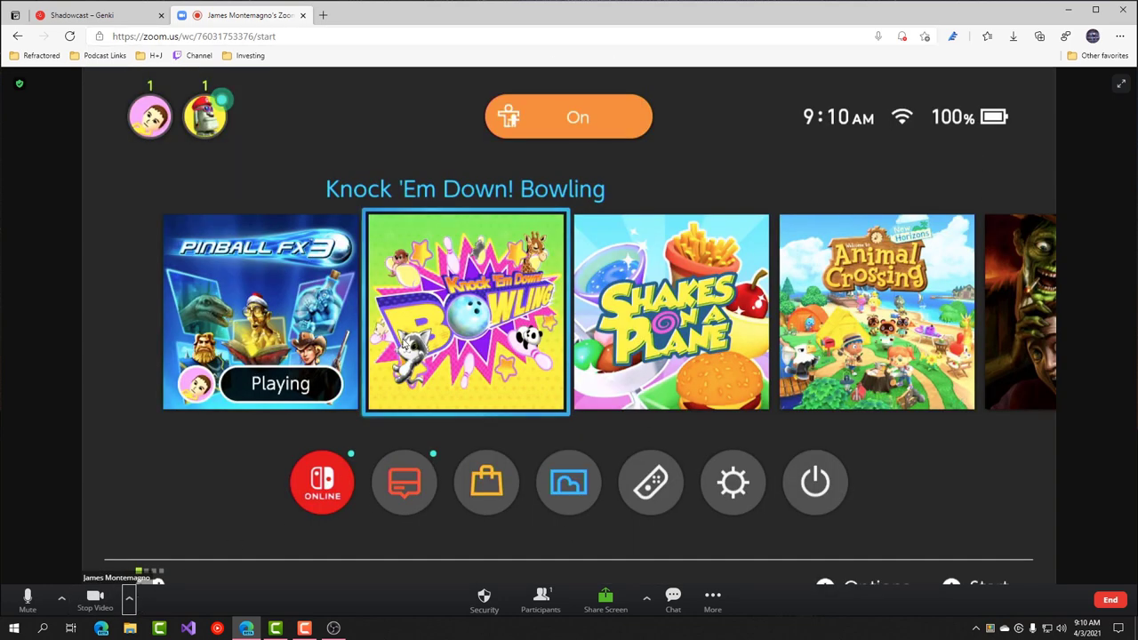
click(61, 601)
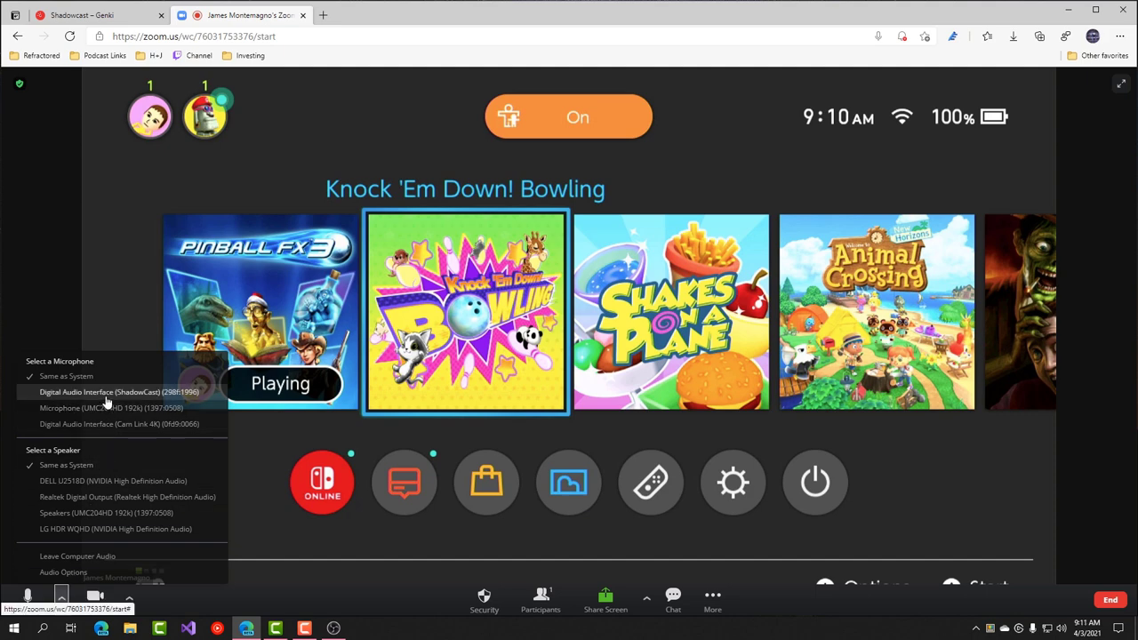
click(168, 394)
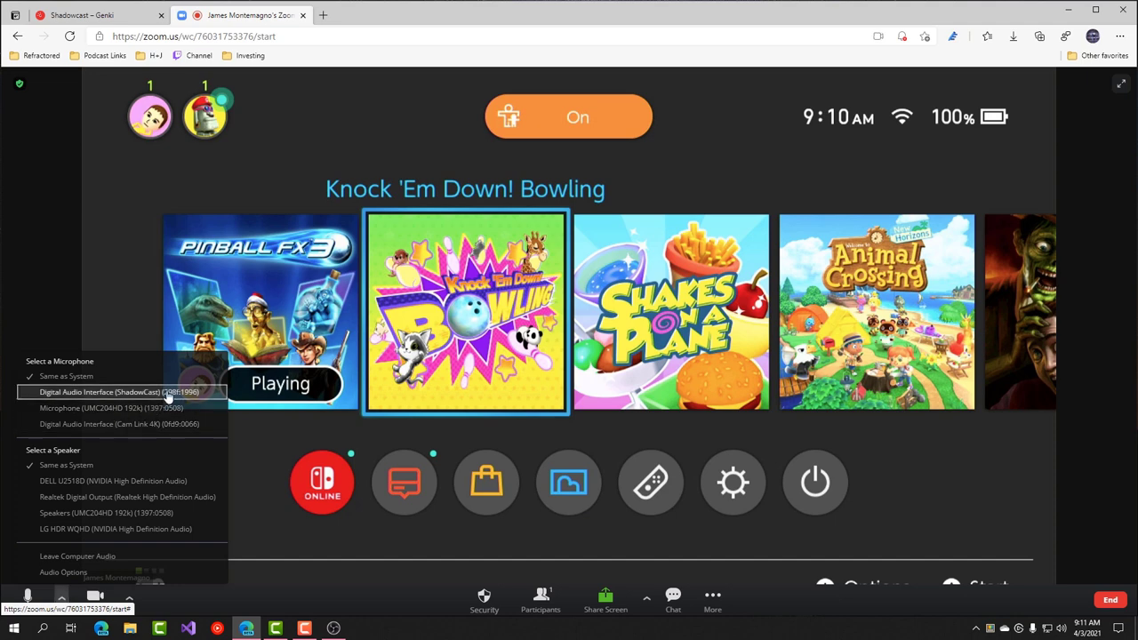